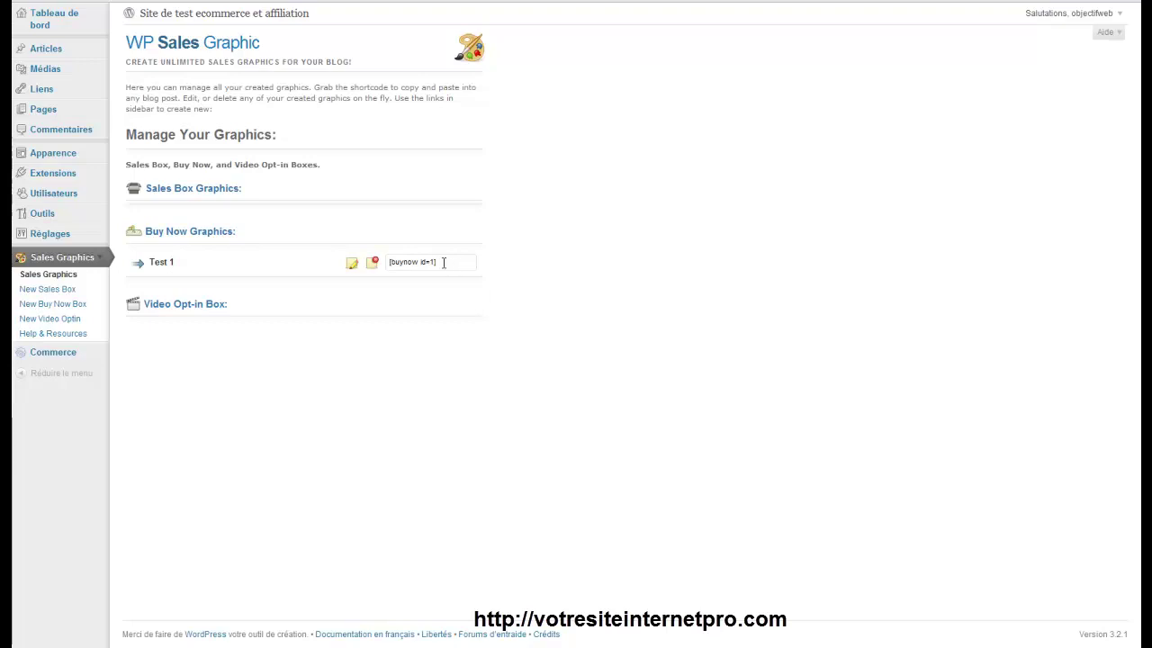
- Look through the creation forms for the new sales box, buy now box and video opt-in box
left_click_drag(436, 261, 383, 268)
left_click(72, 292)
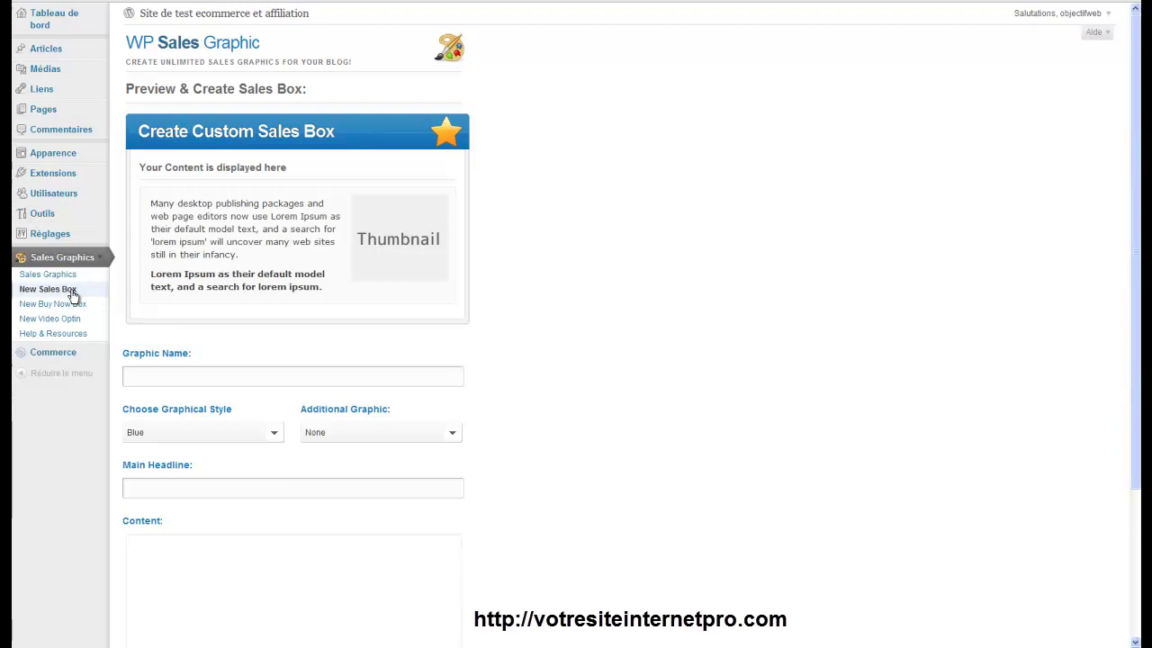
left_click(71, 304)
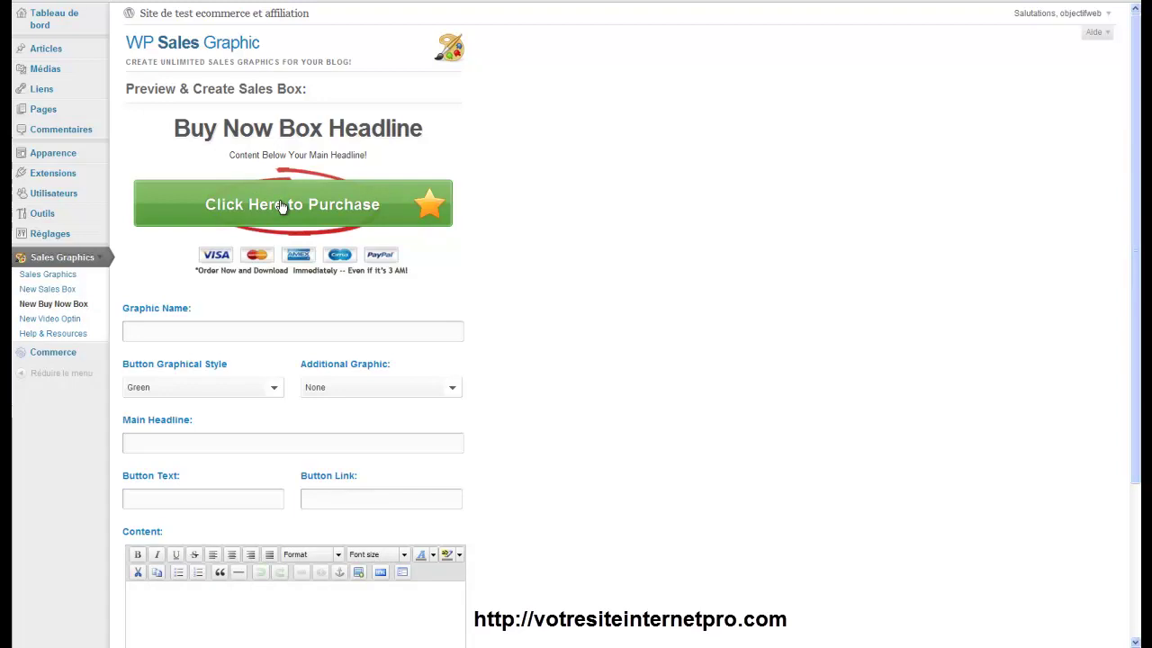
left_click(54, 319)
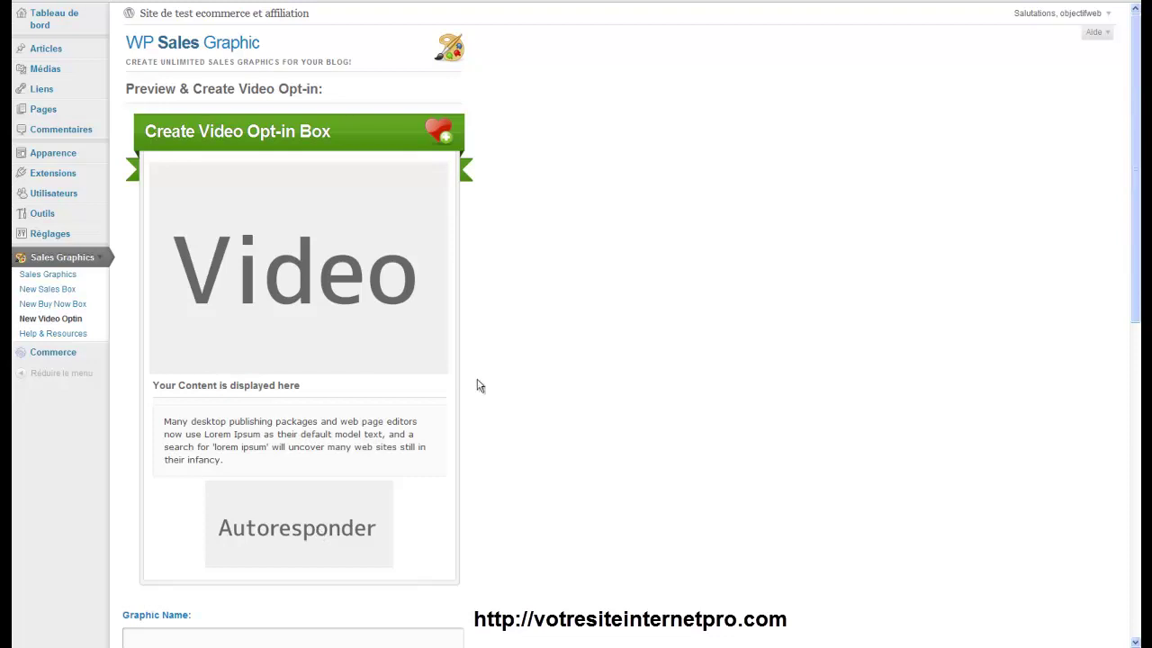
scroll(505, 266, "down", 4)
scroll(505, 266, "down", 2)
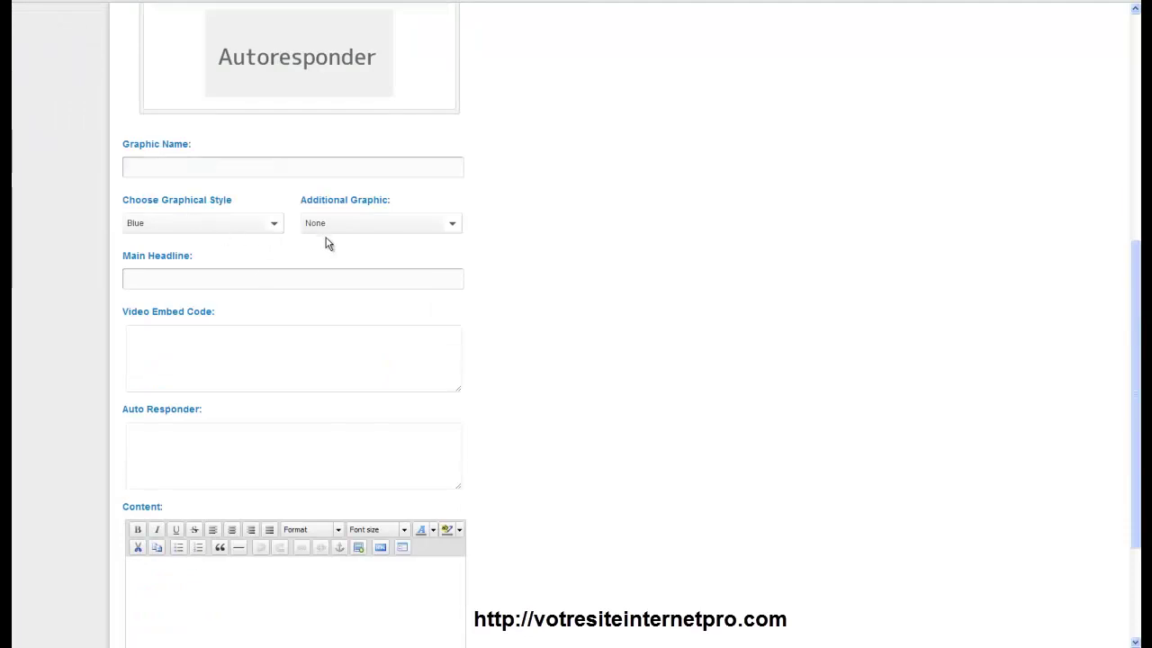
scroll(515, 558, "down", 2)
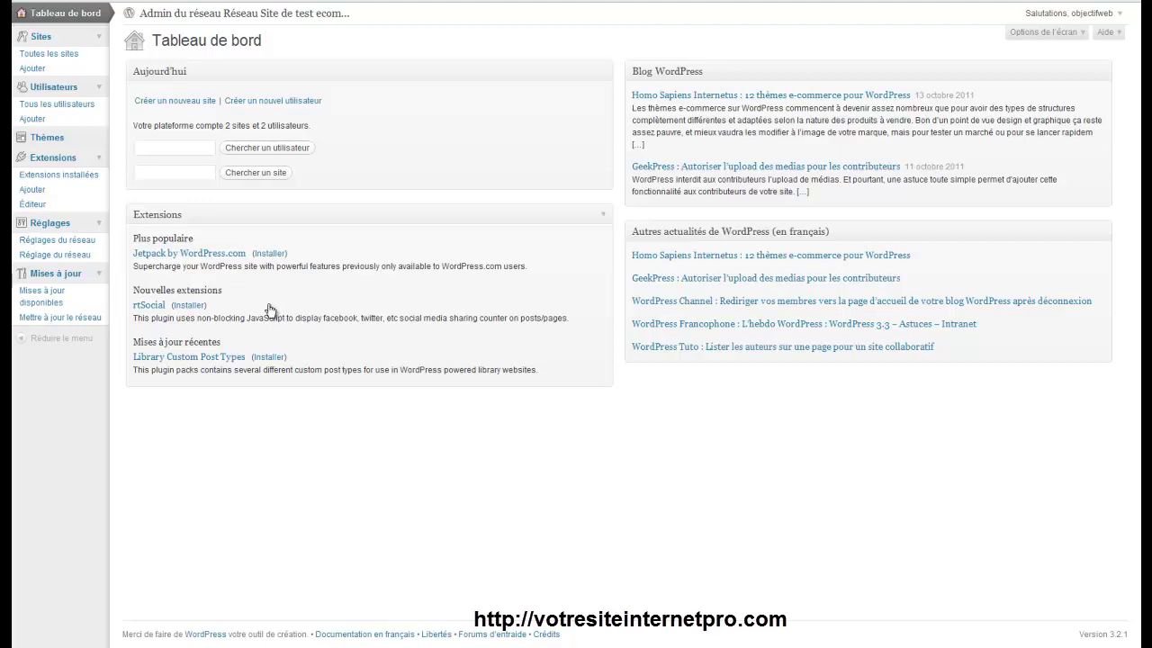
- Open the .zip plugin upload form in the network admin and bring up its file chooser
left_click(36, 192)
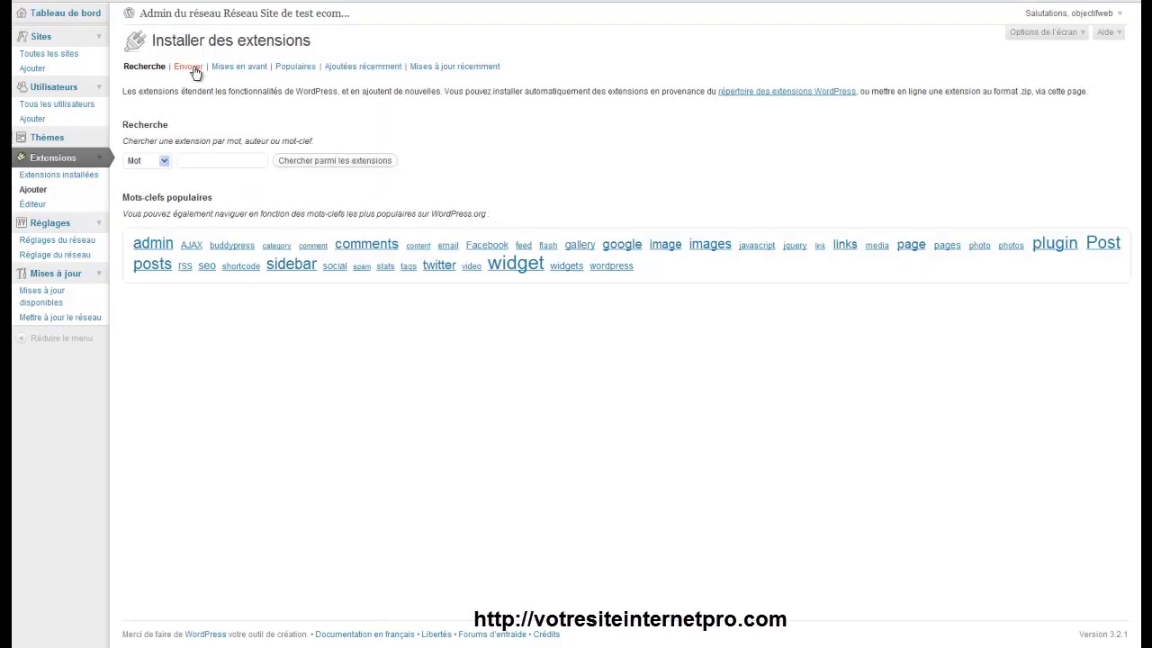
left_click(192, 68)
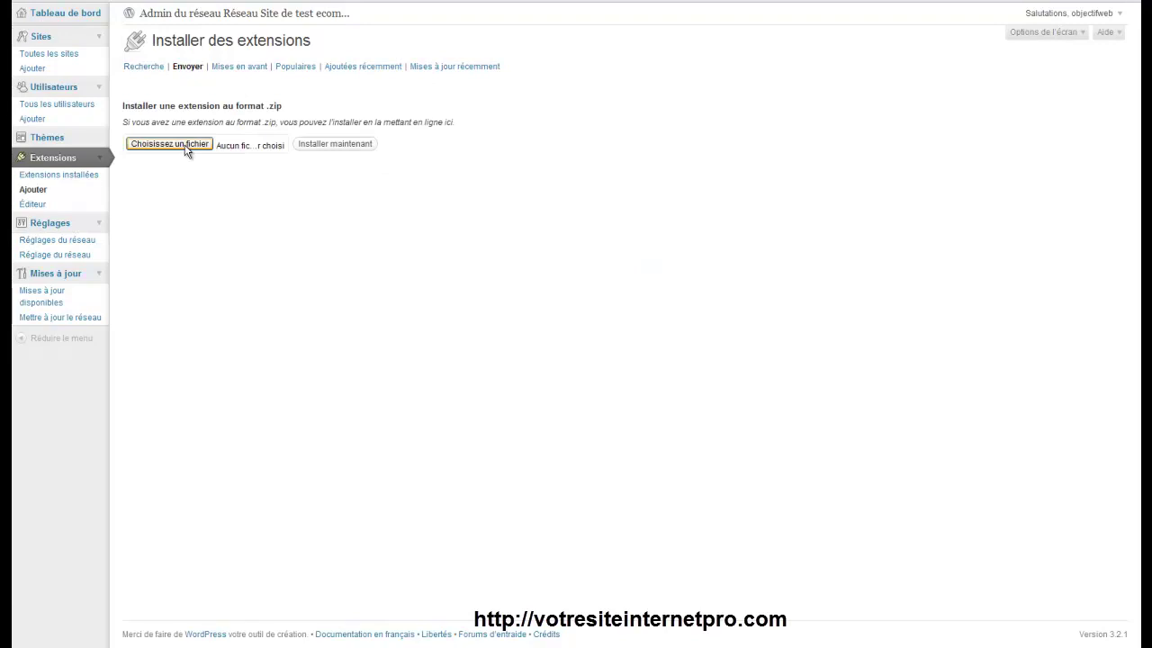
left_click(186, 147)
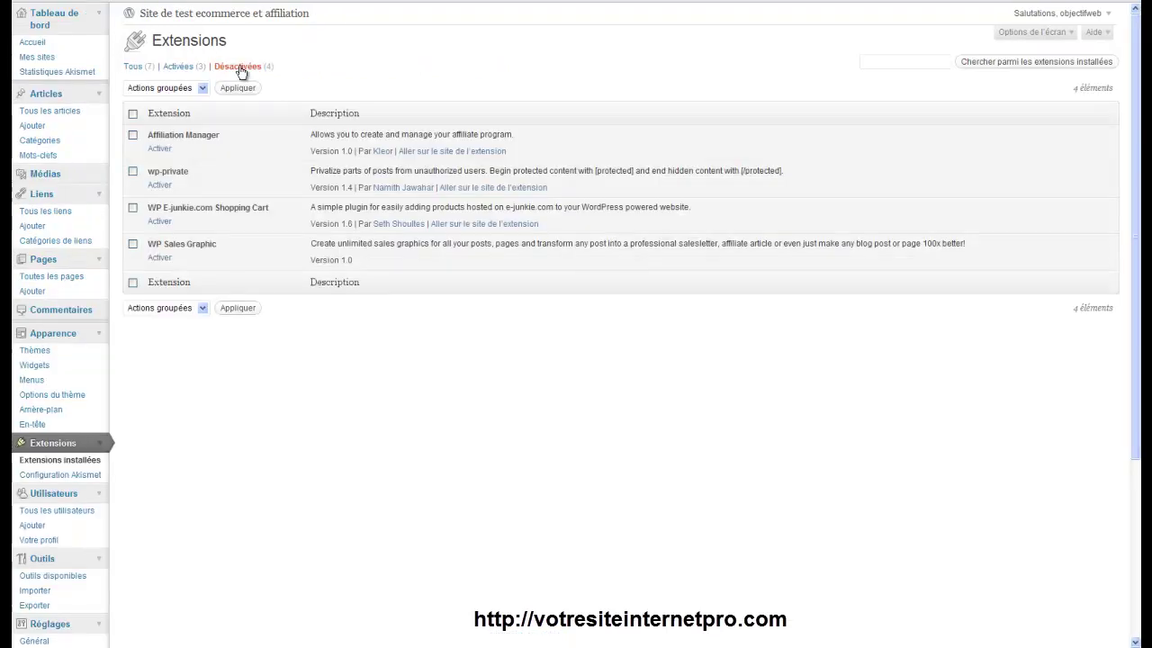
- Activate the WP Sales Graphic plugin from the site's inactive plugins and open its graphics management page
left_click(239, 66)
left_click(160, 258)
scroll(173, 447, "down", 5)
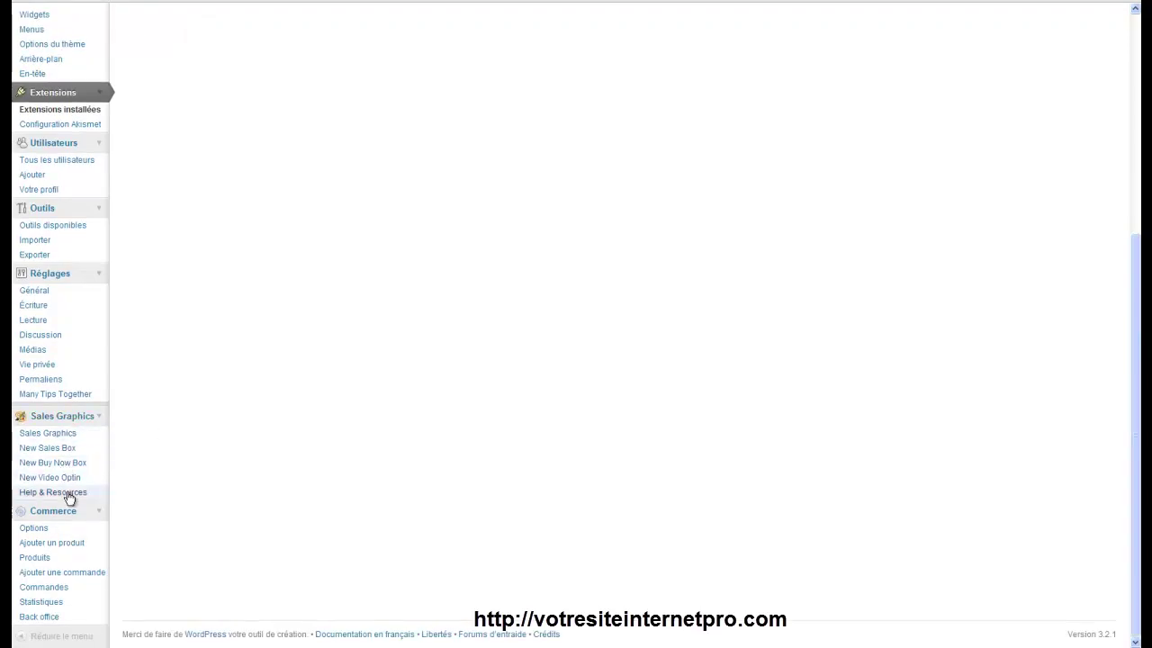
left_click(47, 434)
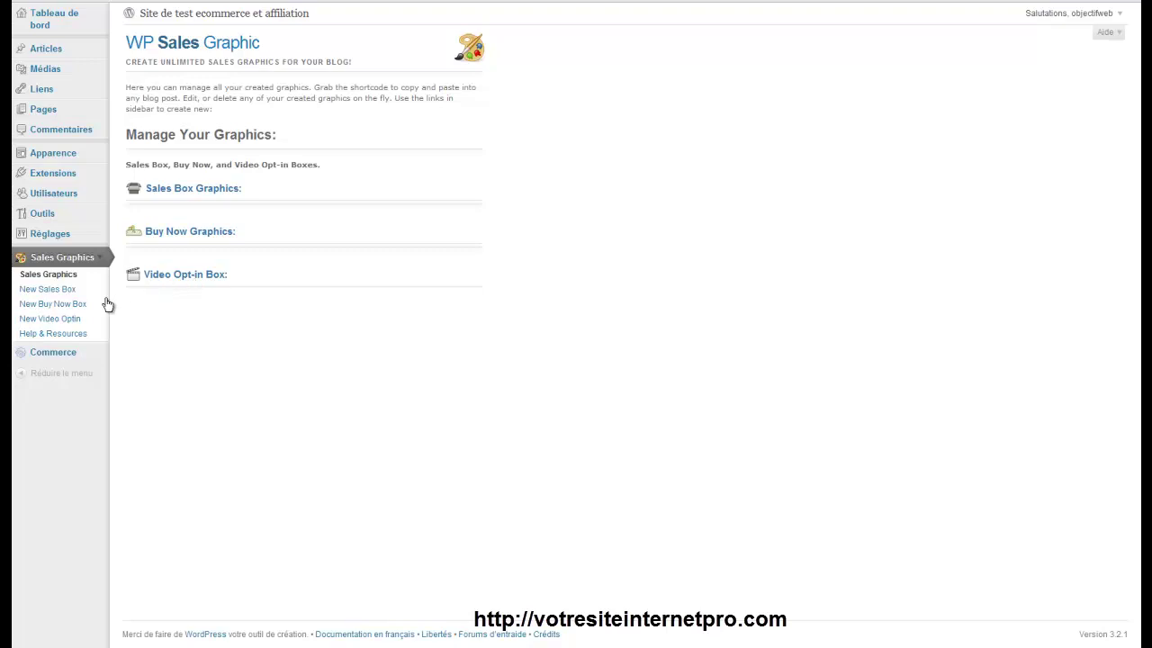
- Start a new buy now box and name the graphic "Test 1"
left_click(63, 306)
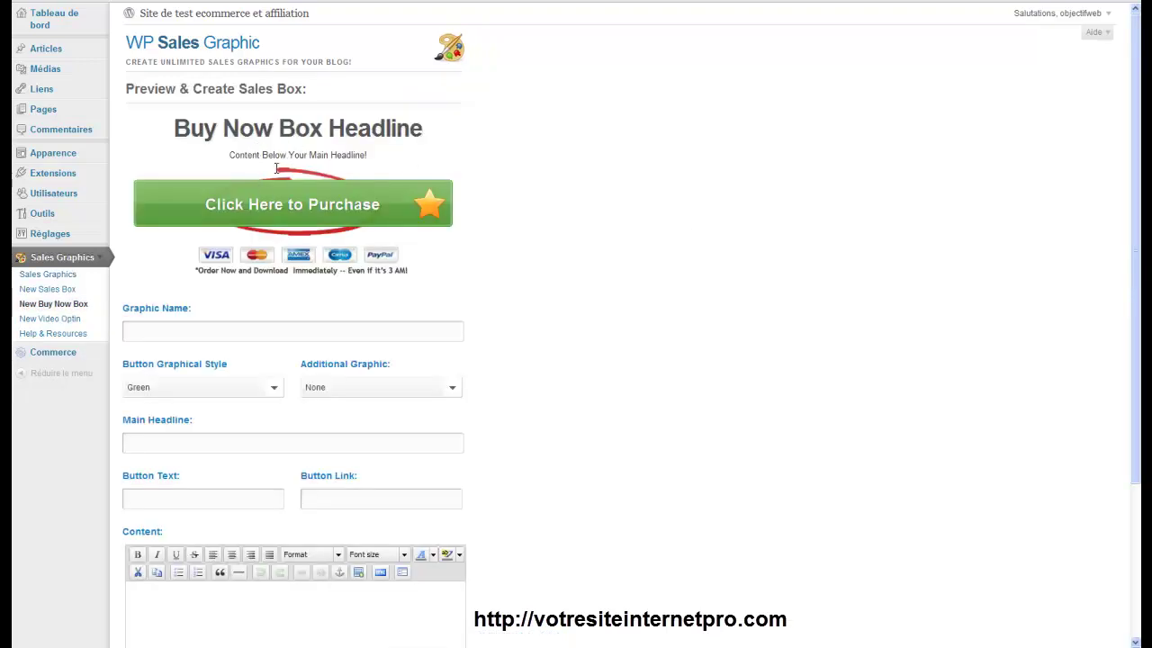
left_click(318, 329)
type("Test 1")
- Keep the Green button style and choose Star as the additional graphic
left_click(273, 388)
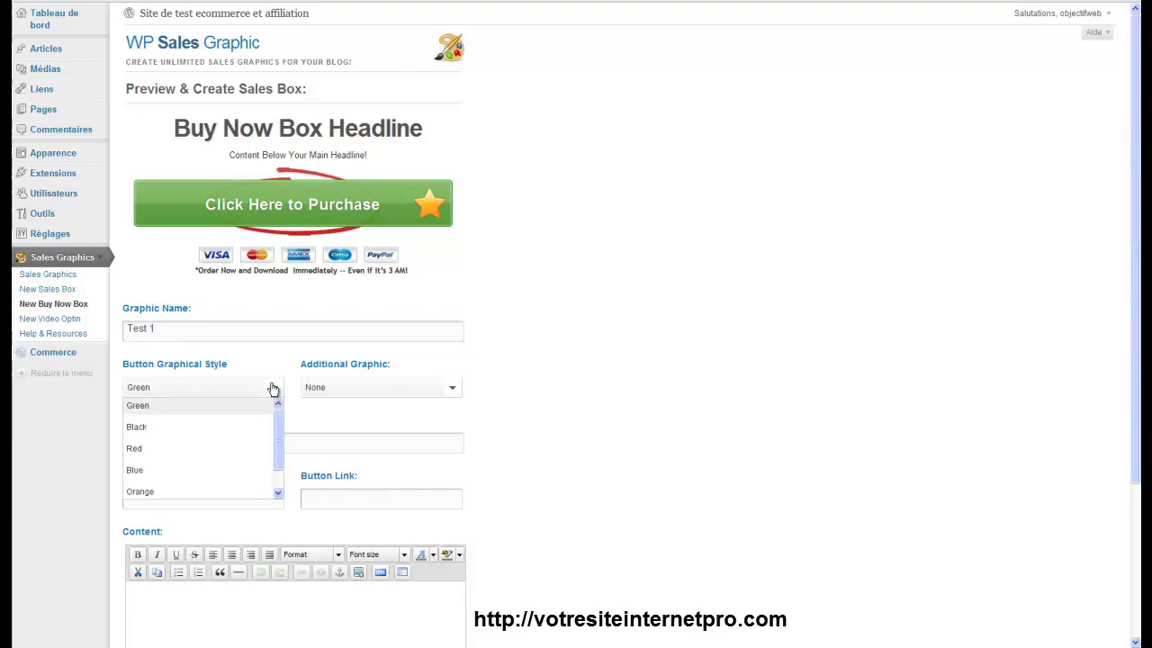
left_click(274, 389)
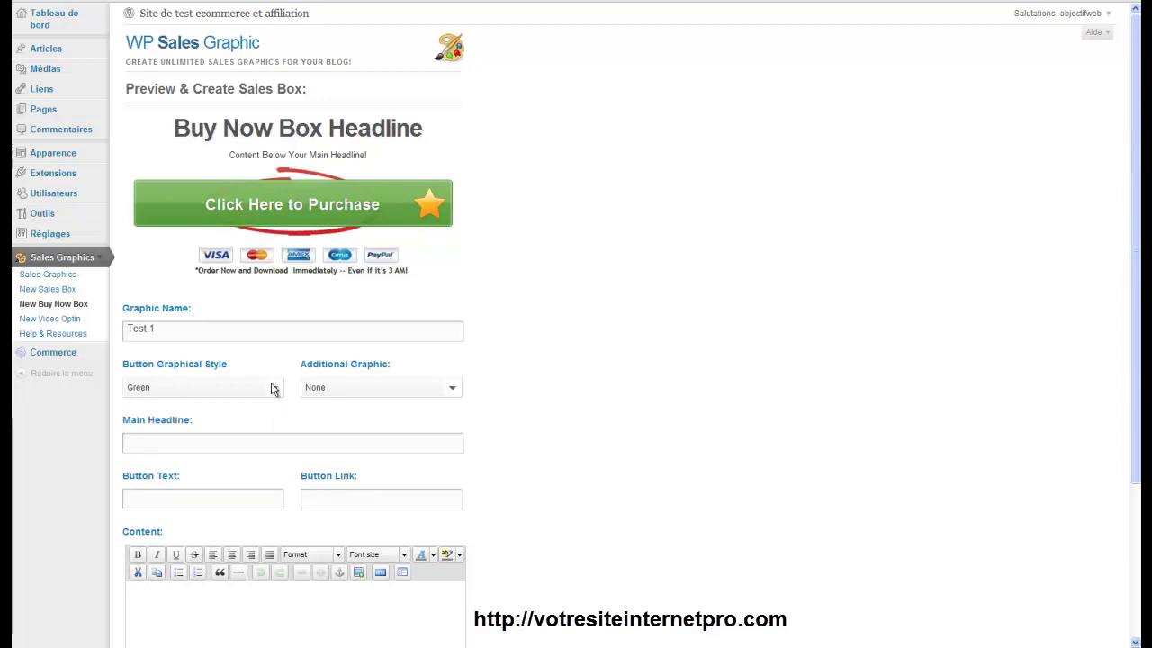
left_click(455, 390)
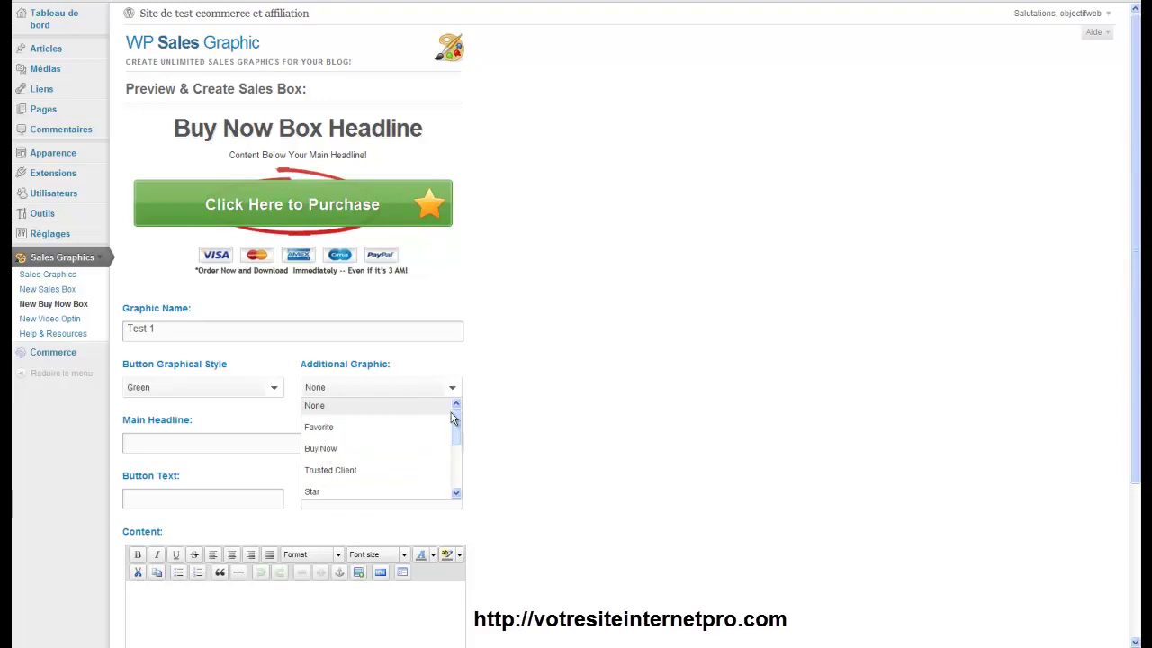
mouse_move(456, 423)
left_mouse_down()
mouse_move(457, 473)
mouse_move(458, 417)
left_mouse_up()
left_click(347, 487)
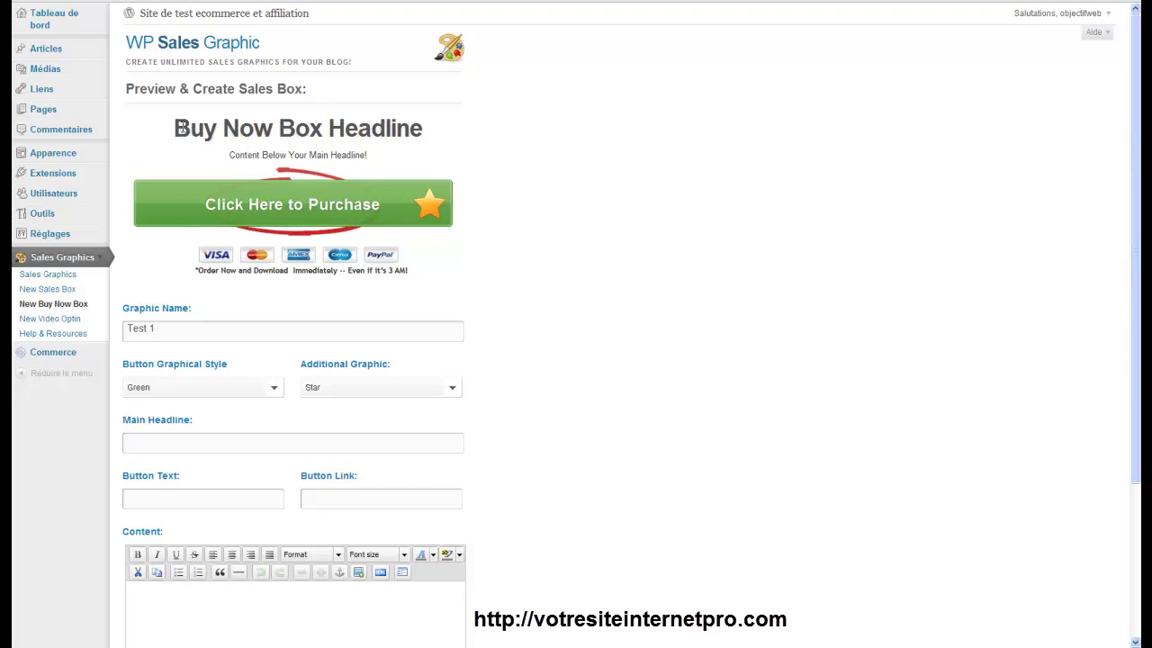
- Set the buy now box's main headline to "Acheter maintenant"
left_click_drag(174, 127, 437, 130)
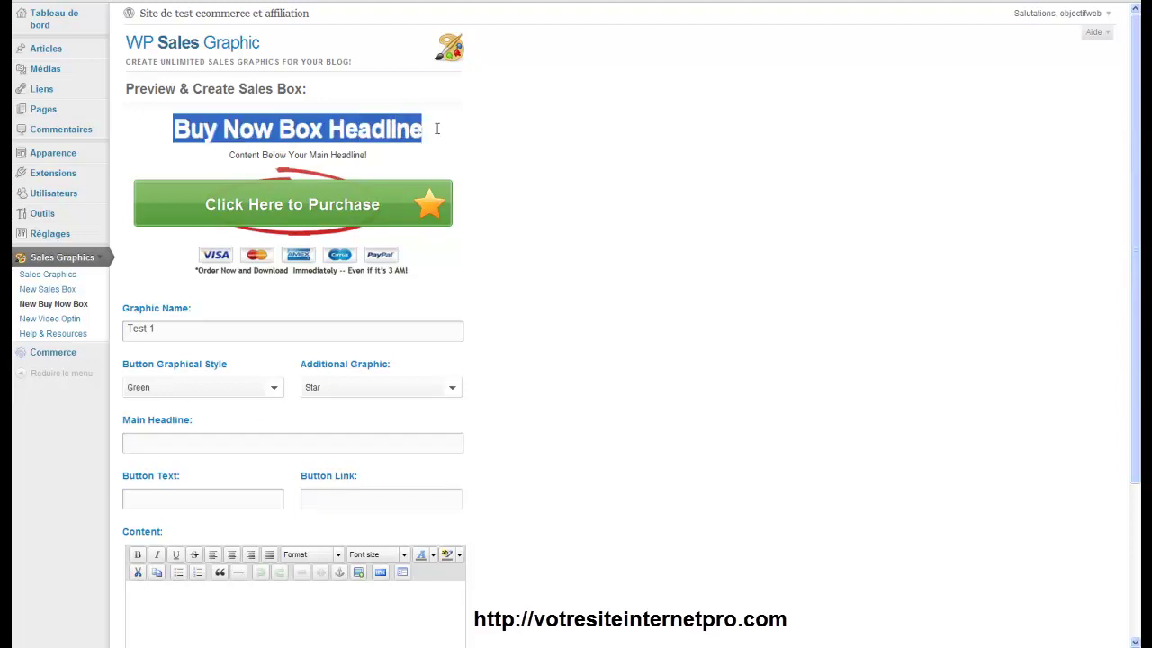
left_click(290, 441)
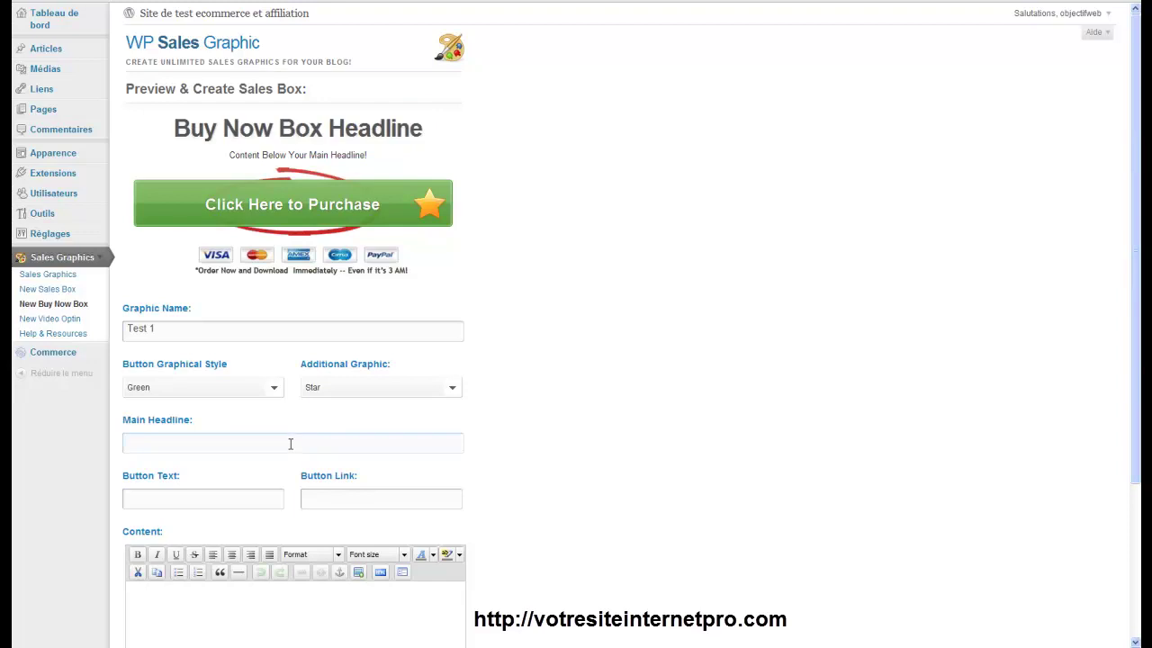
type("Acheter maintenant")
left_click(162, 510)
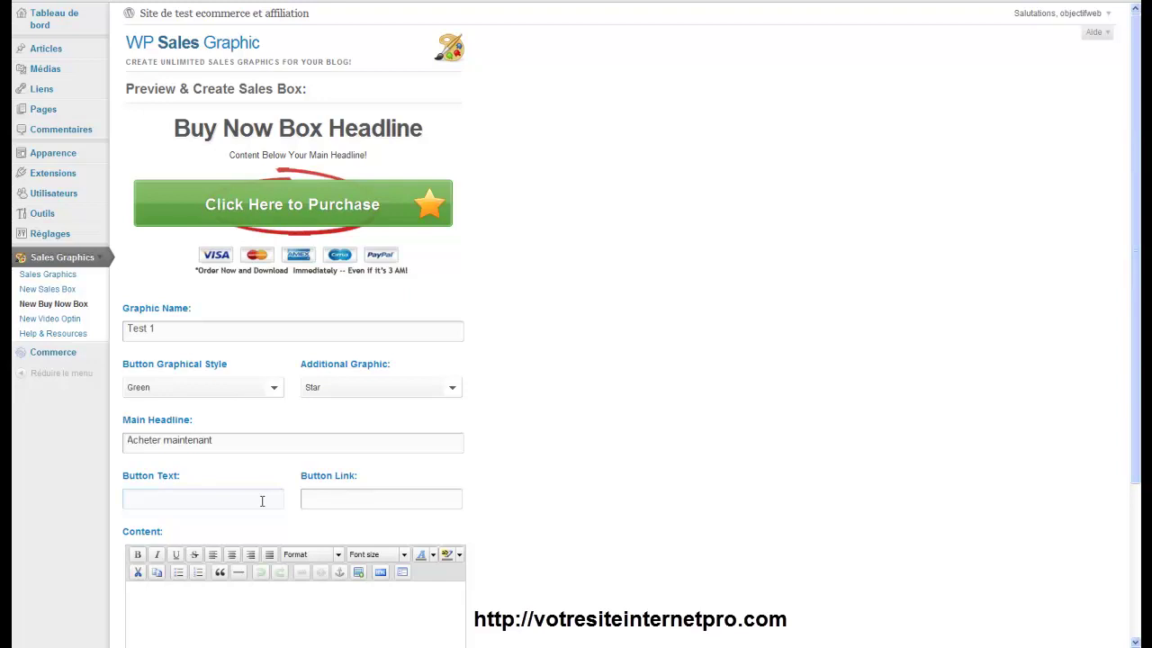
type("Cliq")
type("uer de suite")
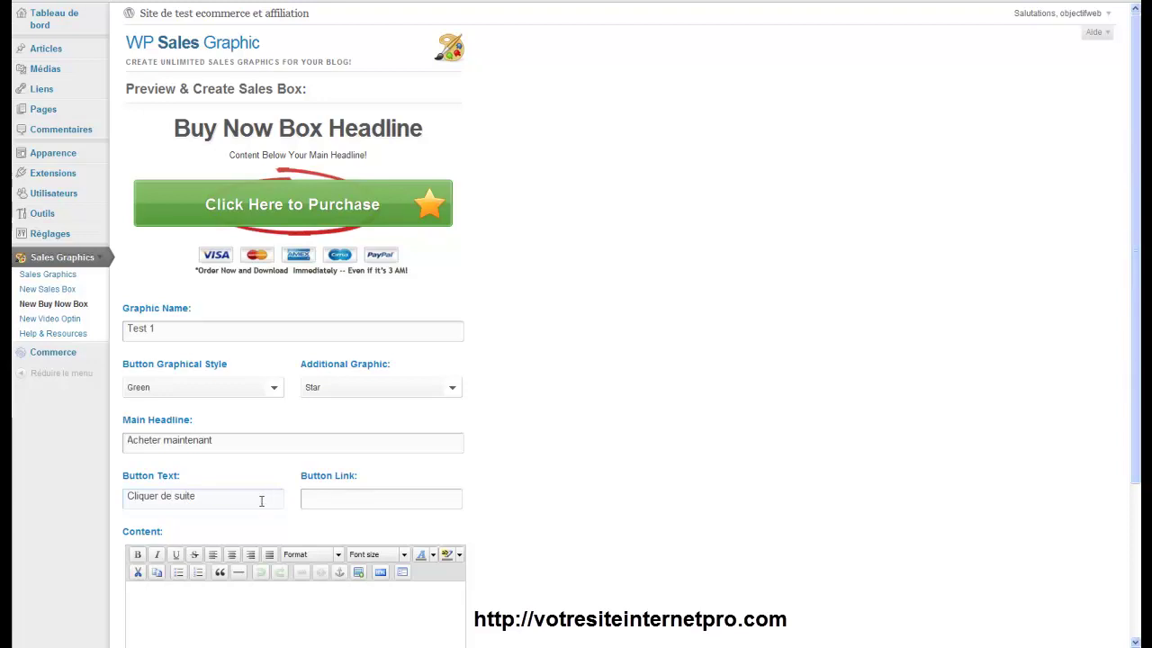
left_click(340, 498)
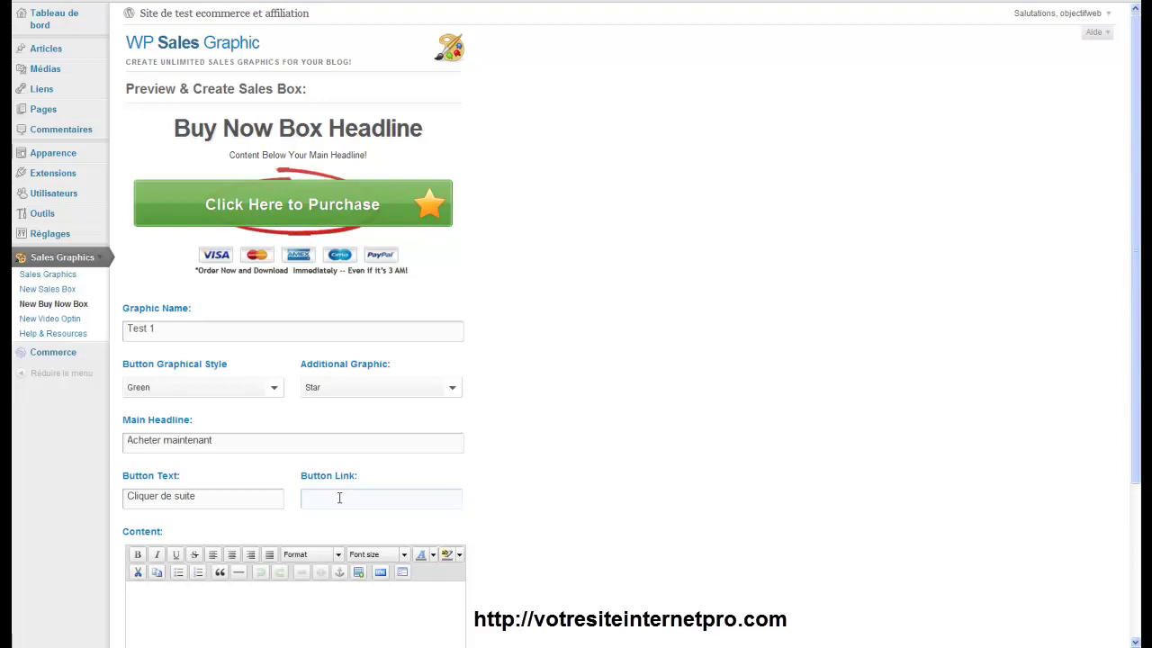
type("http://google.com")
- Enter two content paragraphs for the box: "Quelques avanatges" and "Ligne de mes bénéfices"
left_click(383, 625)
left_click_drag(227, 154, 371, 159)
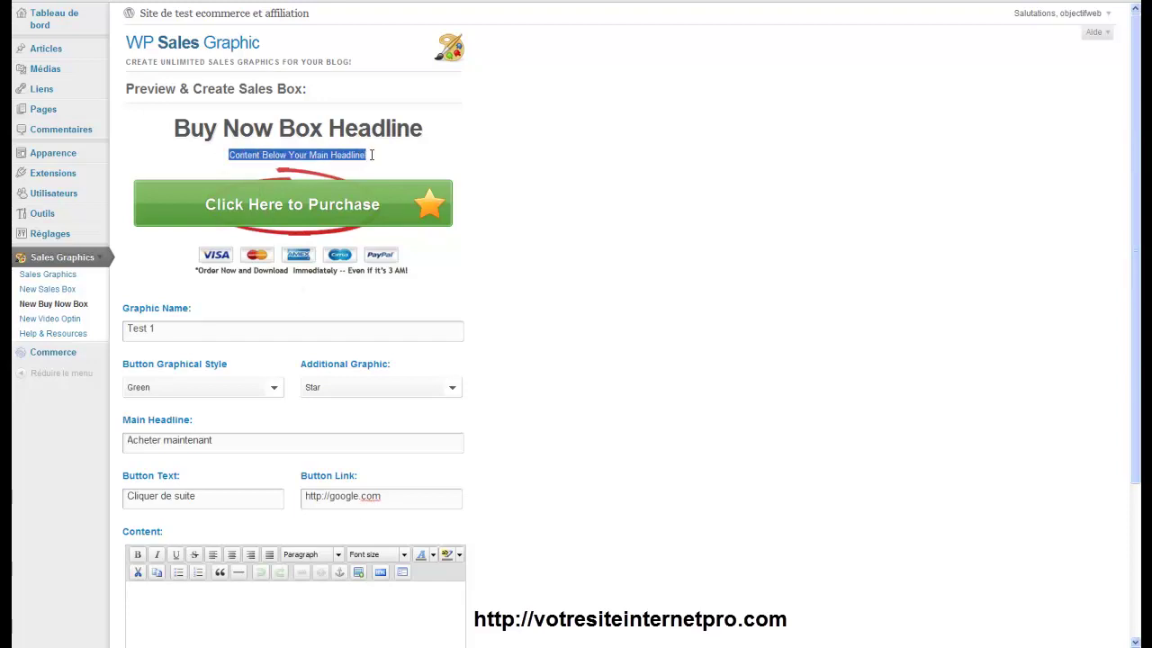
left_click(289, 599)
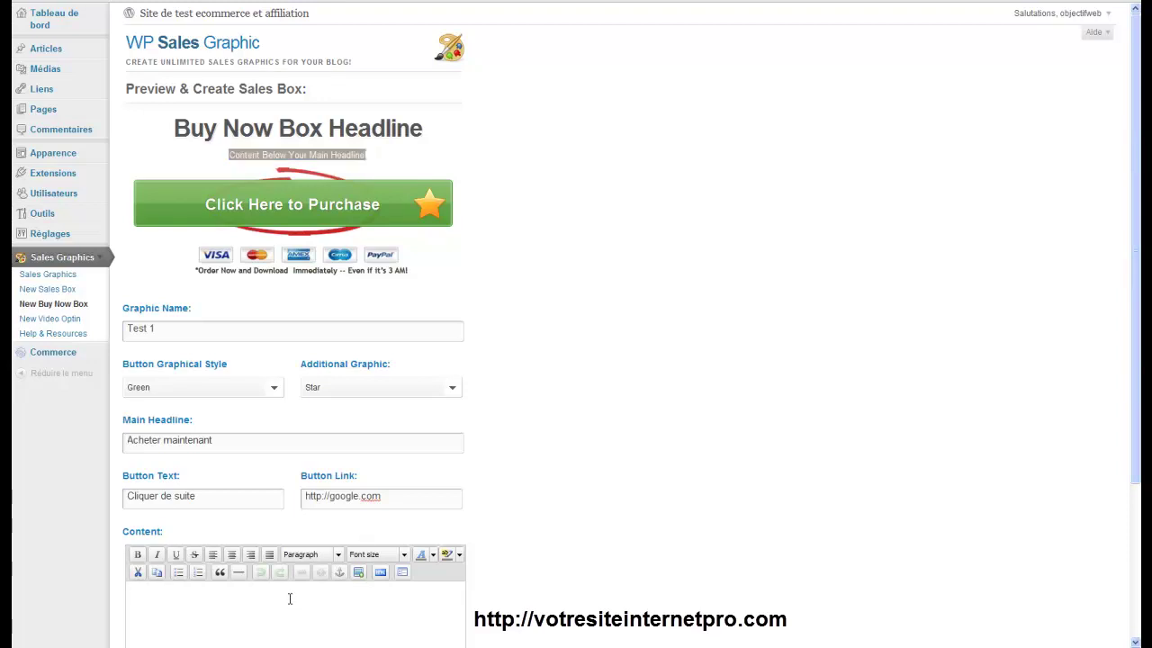
type("Quelques avanatges Lig")
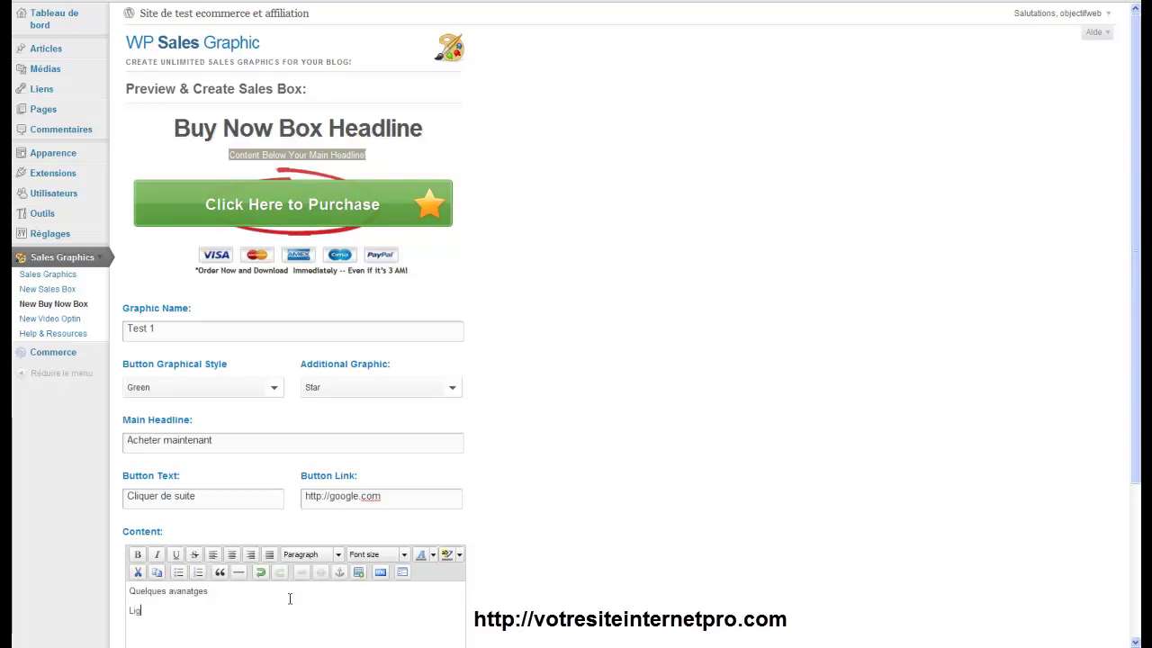
type("ne de mes bénéfices")
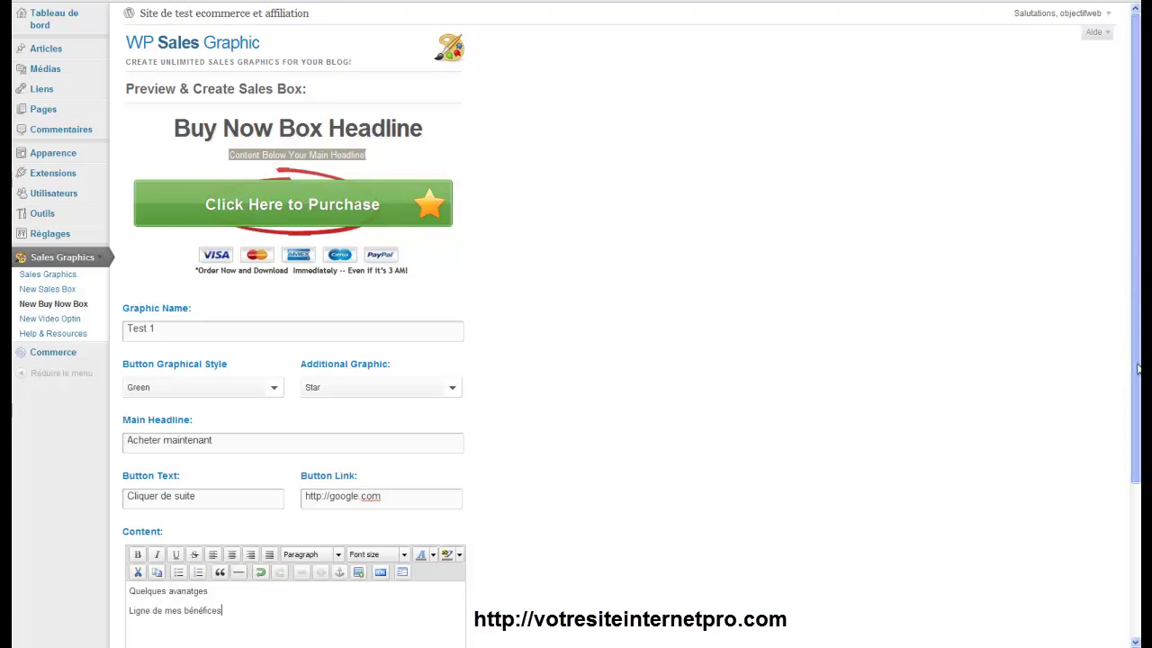
- Turn the two content lines into a bulleted list with one item per line
scroll(1138, 358, "down", 3)
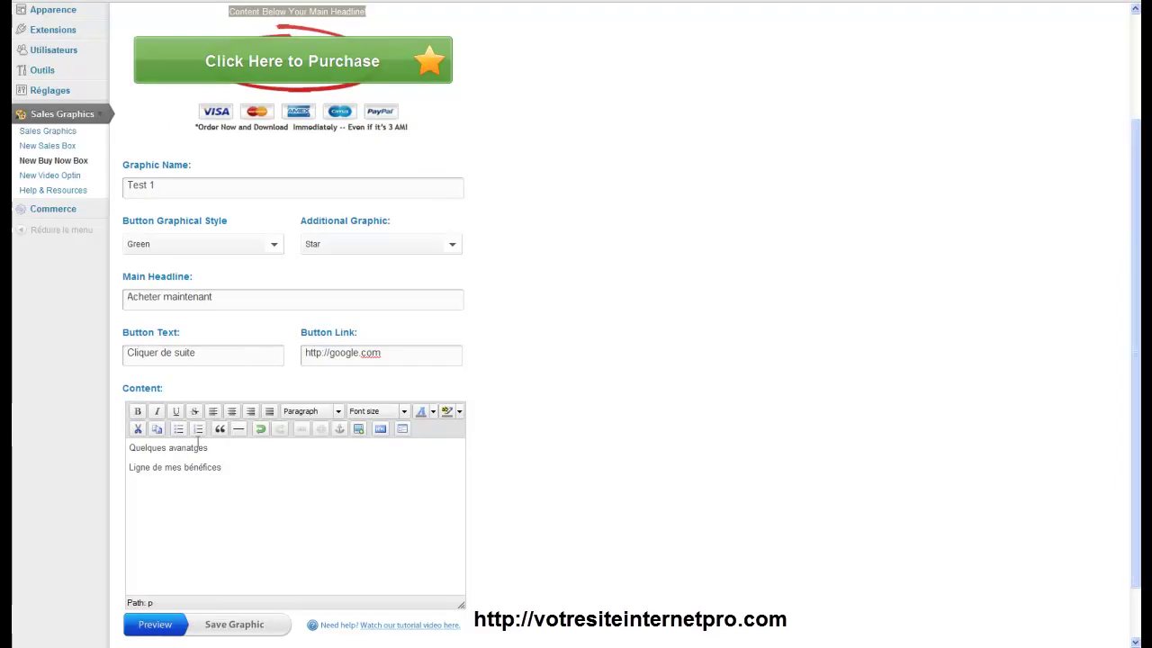
left_click(129, 448)
left_click(178, 429)
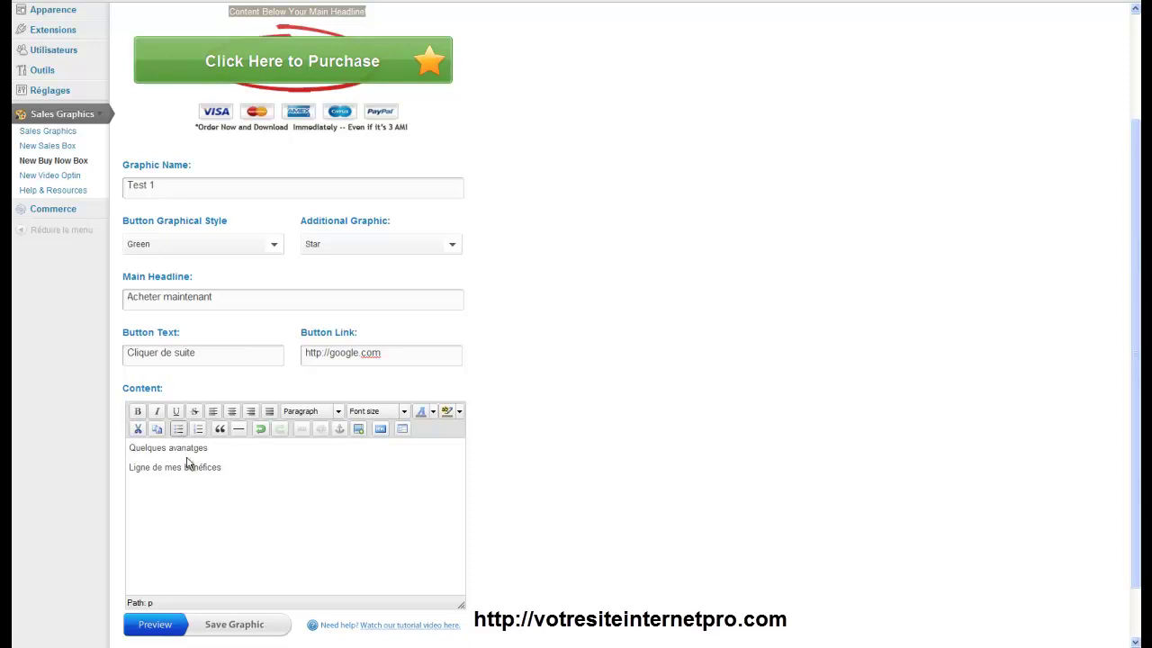
left_click(126, 481)
key("BackSpace")
key("Return")
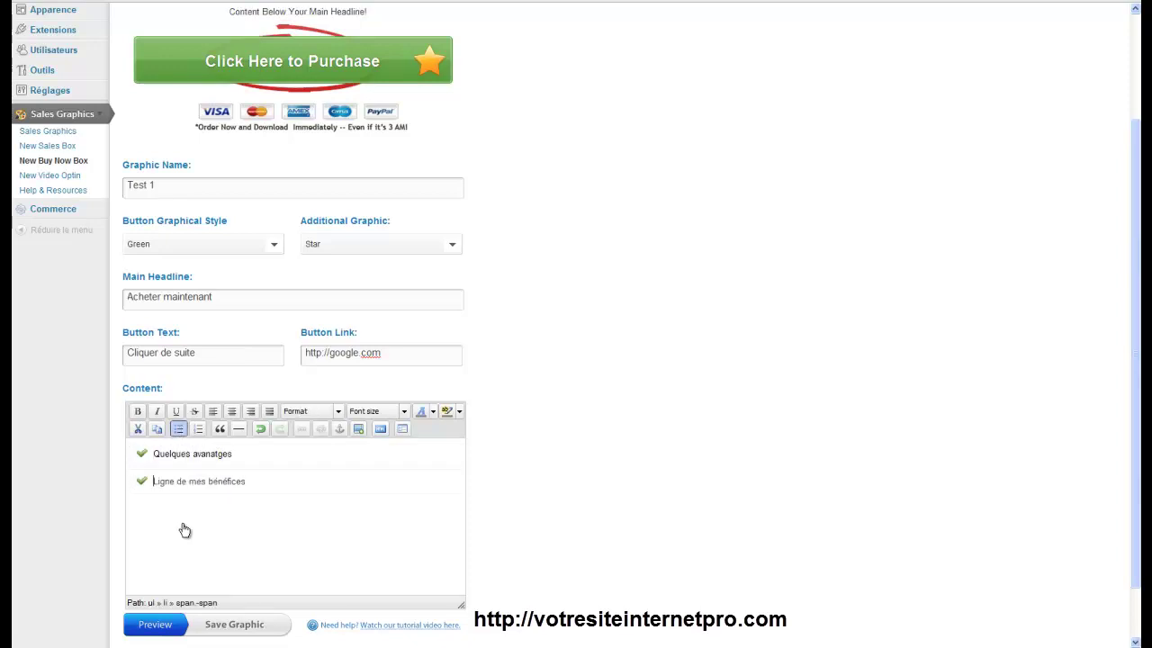
- Preview the finished buy now box, then save the graphic
left_click(155, 624)
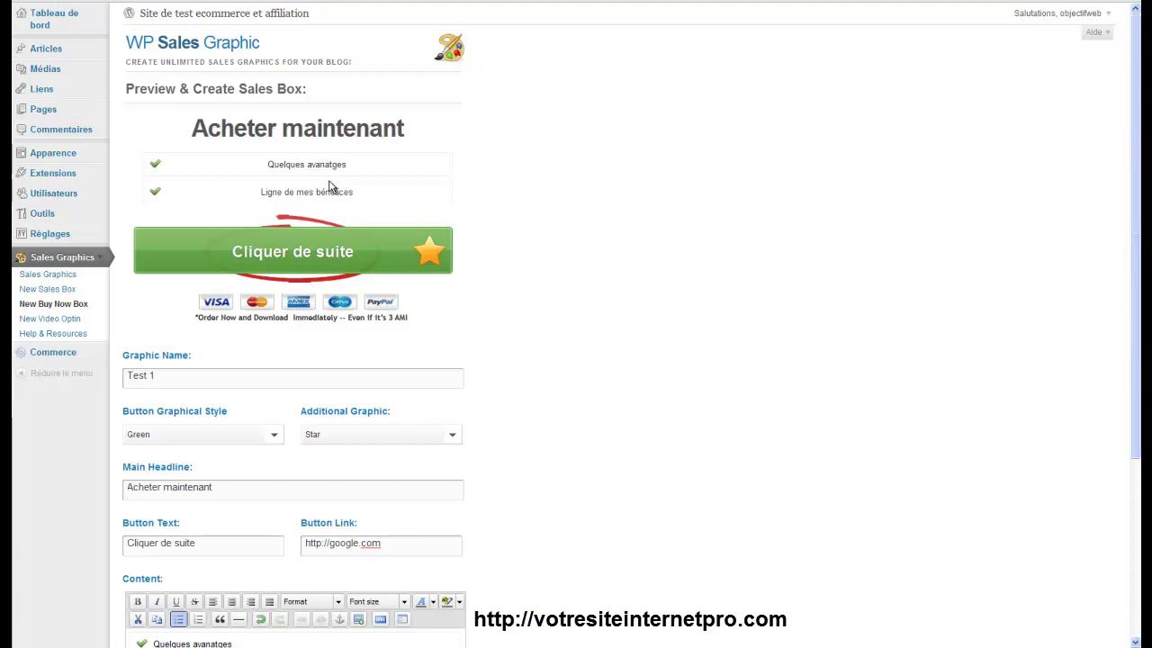
scroll(552, 476, "down", 5)
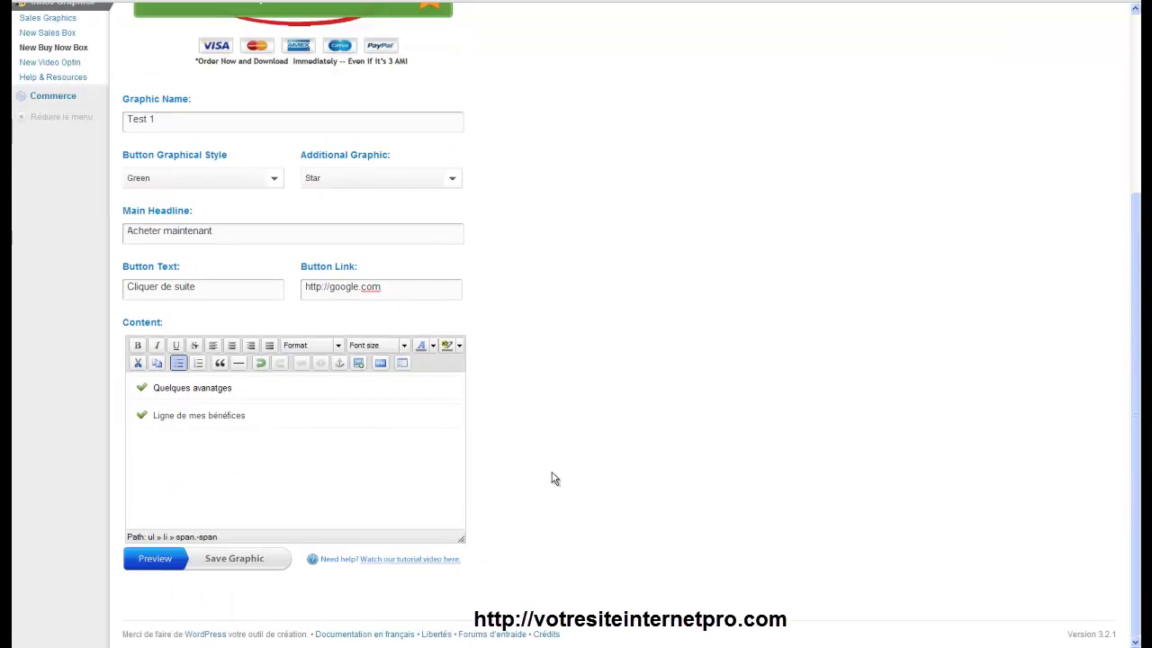
left_click(221, 558)
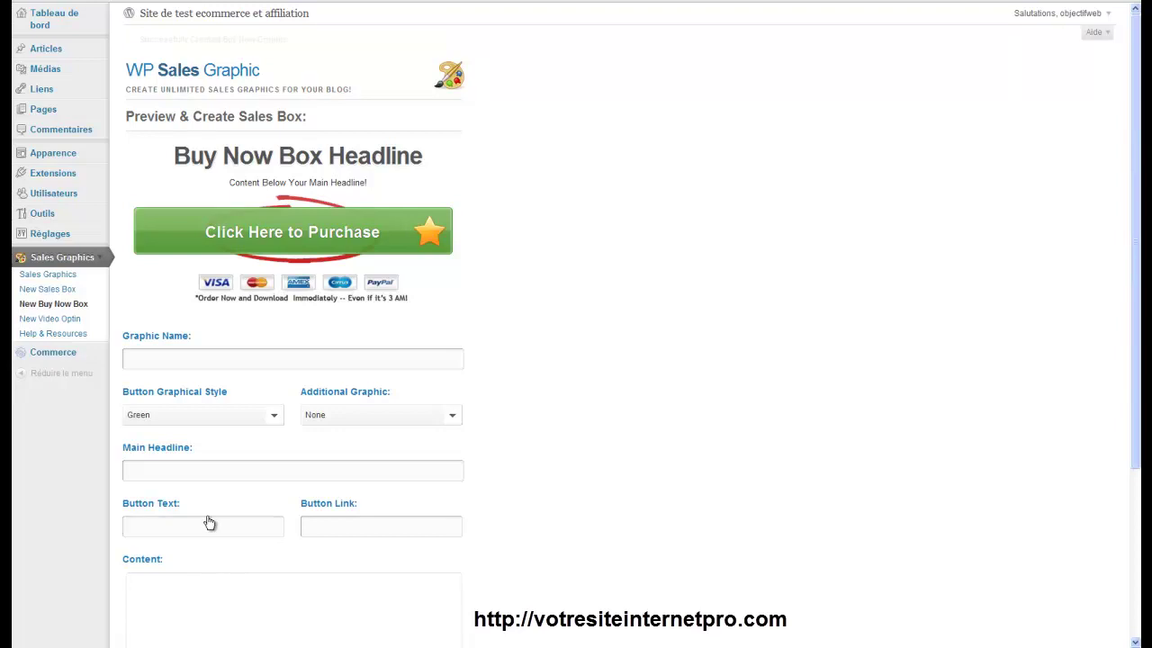
- Copy the shortcode [buynow id=1] of the Test 1 graphic from the graphics management page
left_click(65, 276)
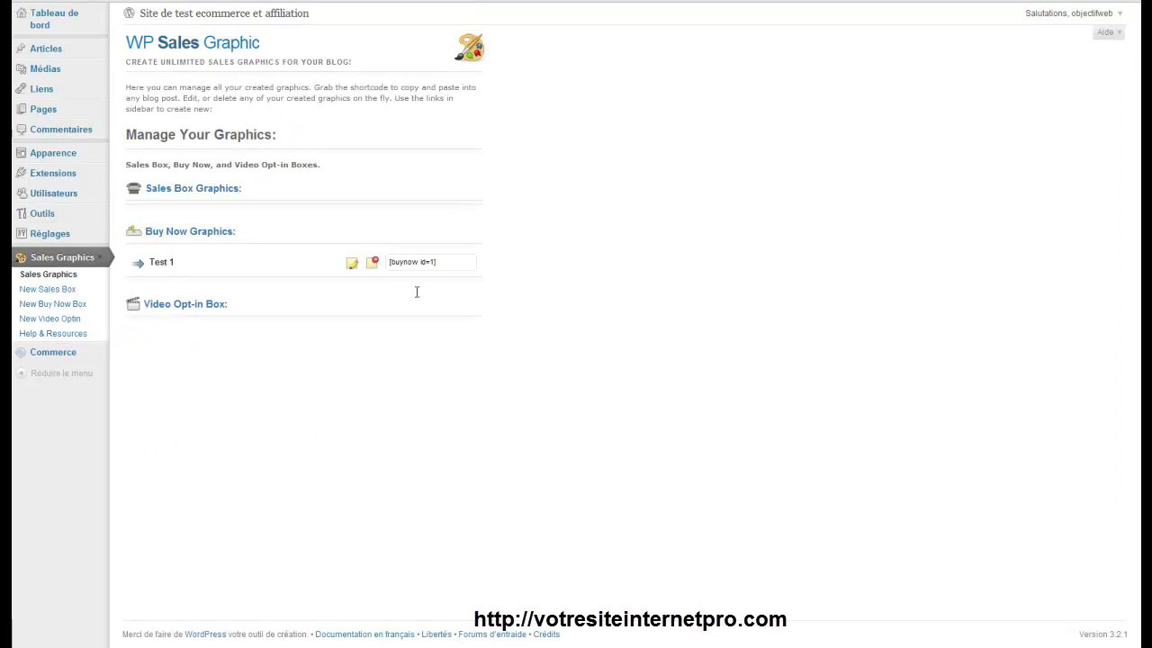
left_click_drag(442, 261, 389, 262)
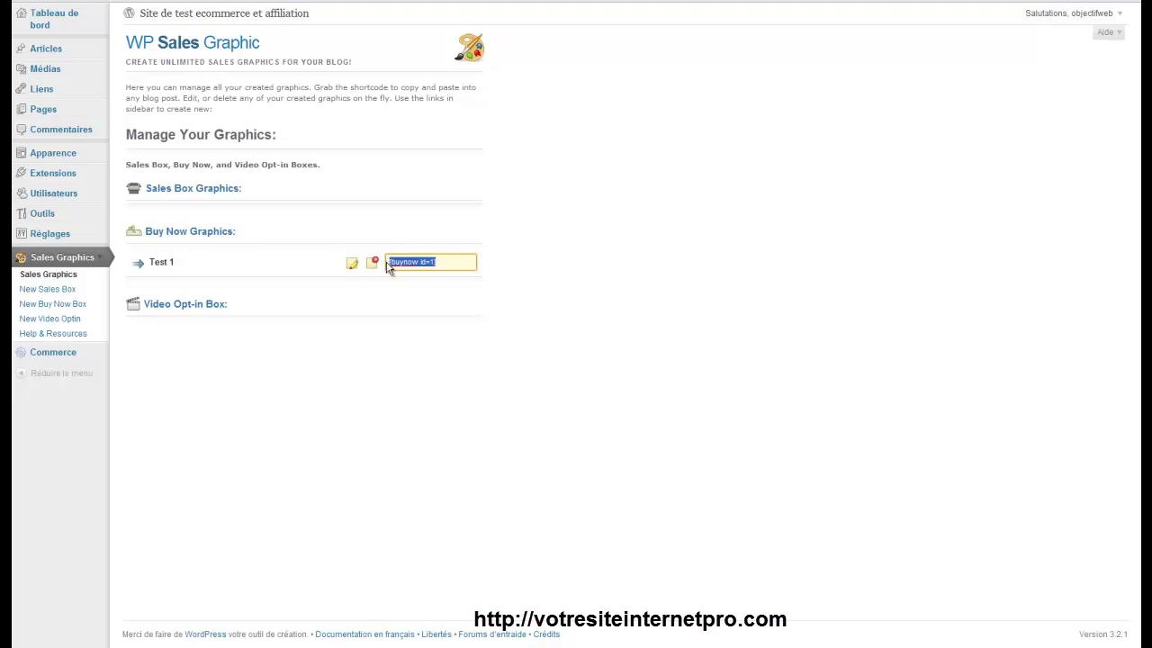
right_click(401, 267)
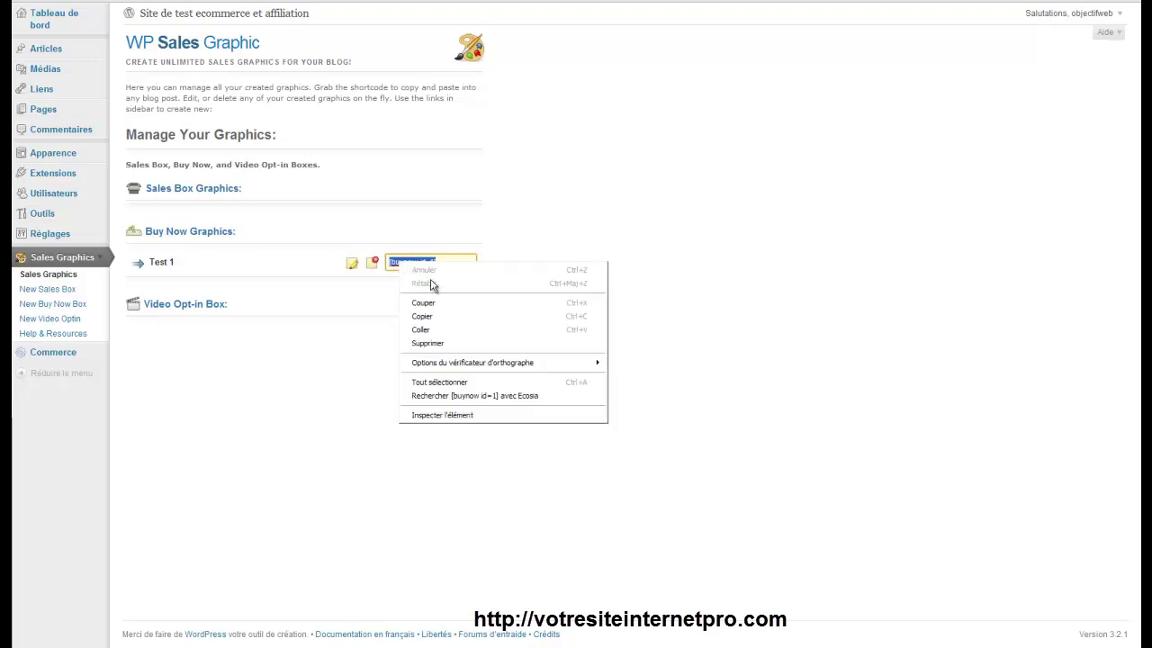
left_click(442, 321)
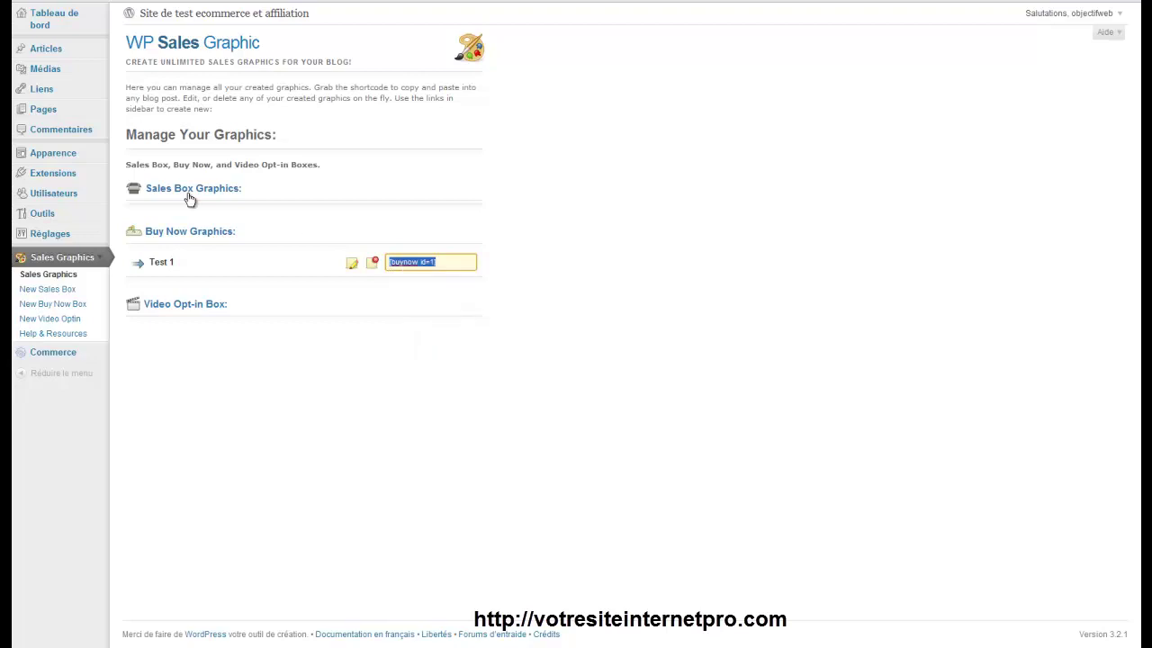
- Open the article "Bonjour tout le monde !" for editing in HTML mode and paste the shortcode [buynow id=1] below its text
left_click(97, 55)
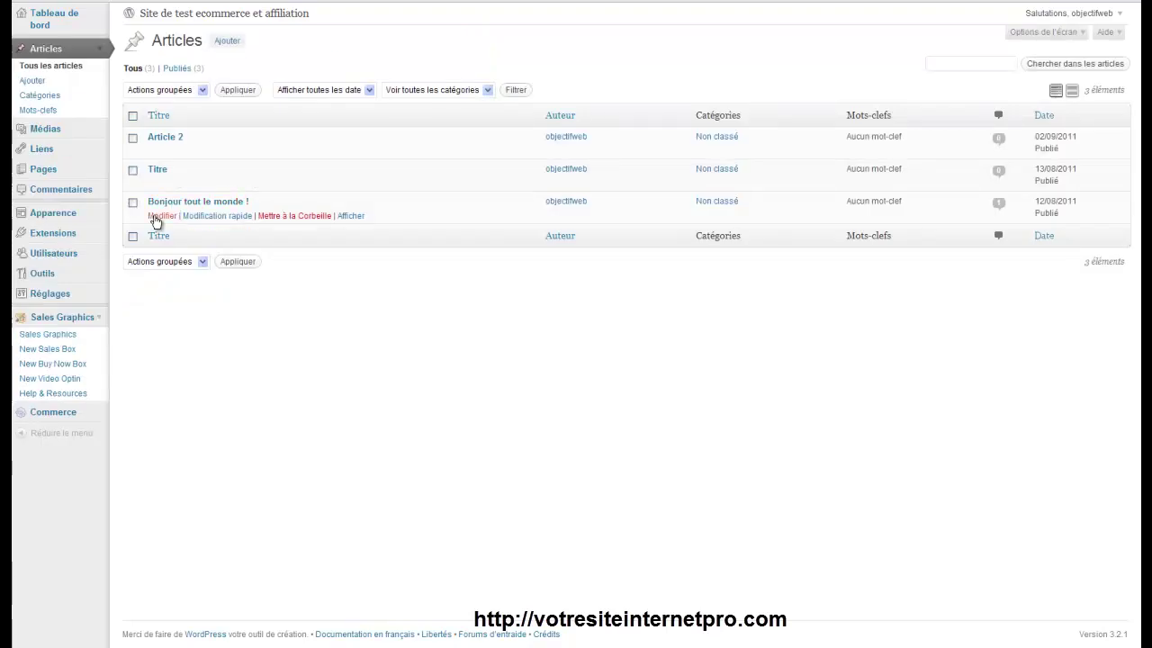
left_click(157, 218)
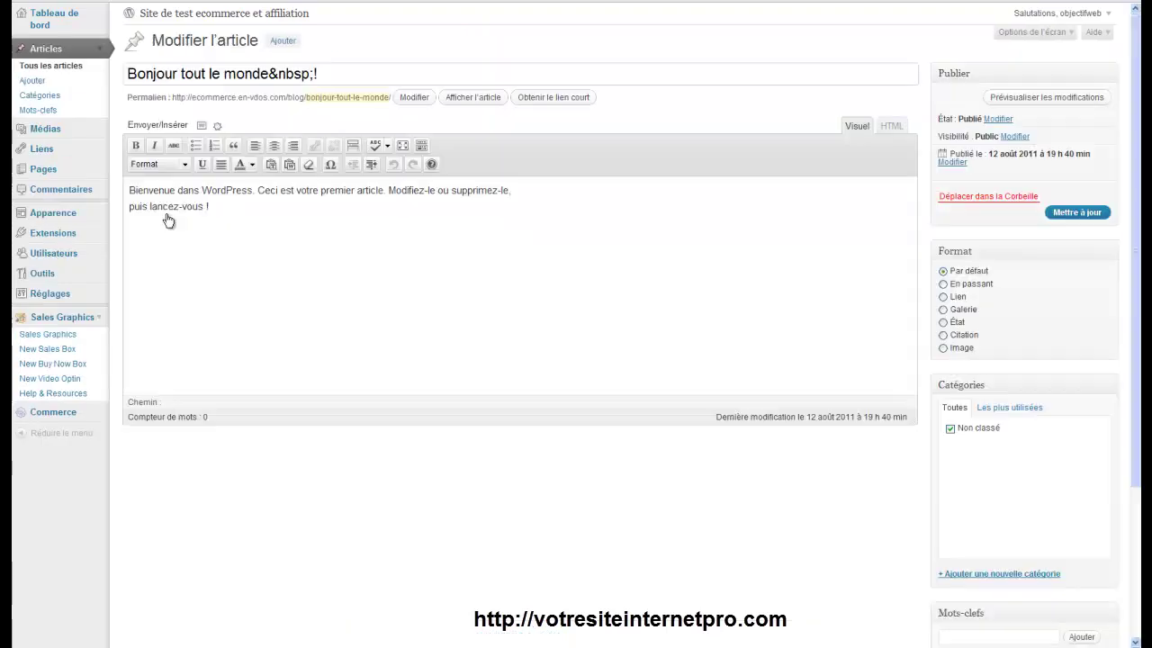
left_click(891, 126)
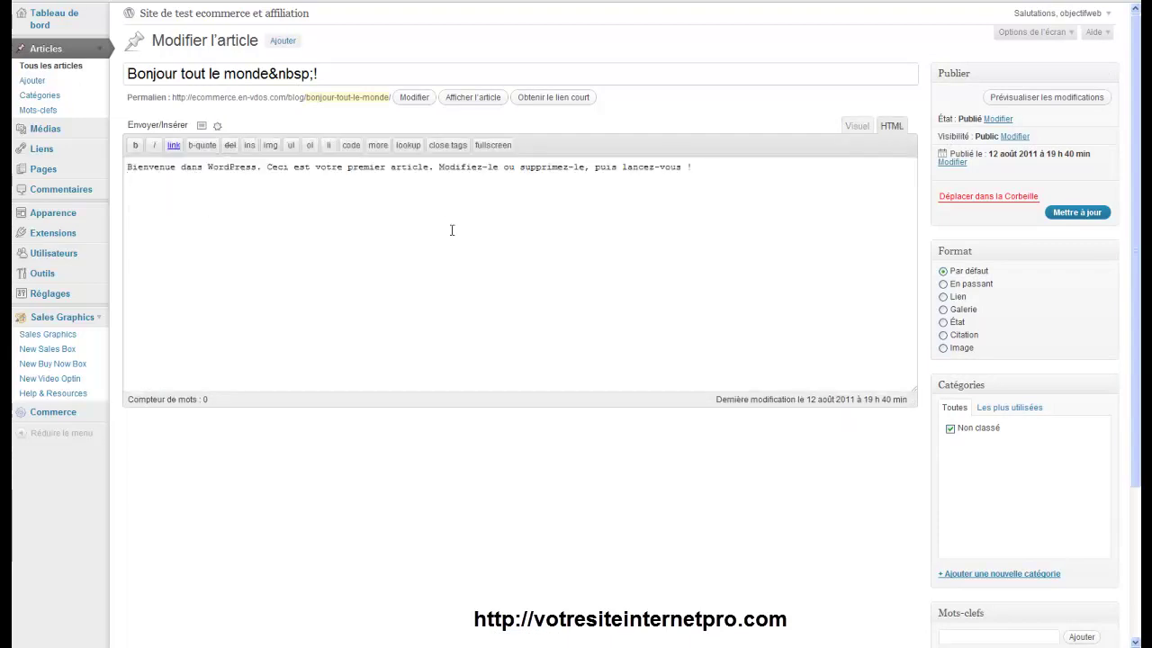
right_click(174, 197)
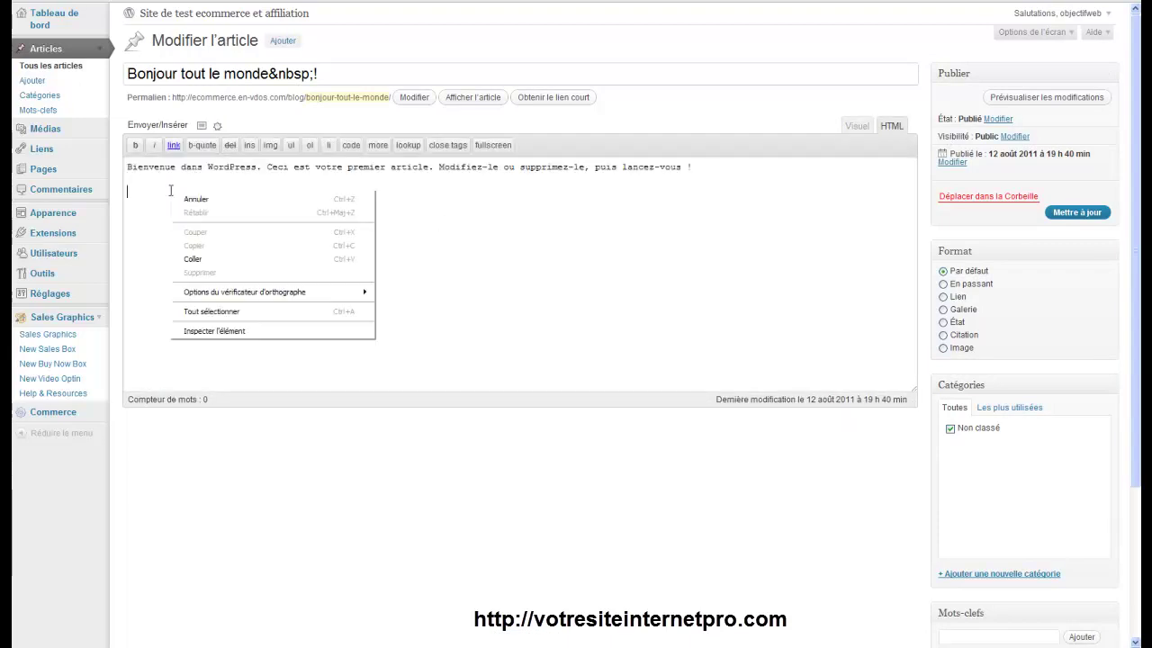
left_click(211, 258)
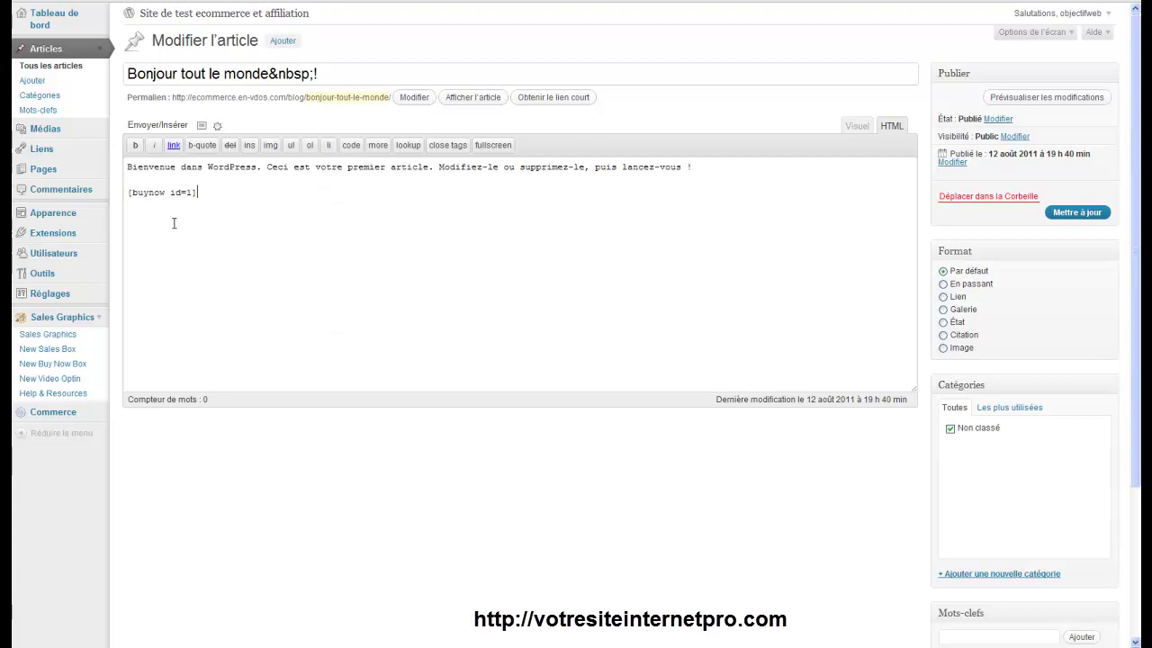
- Update the article and view the buy now box on its published page
left_click_drag(135, 191, 179, 191)
double_click(189, 193)
left_click(189, 194)
left_click(1070, 214)
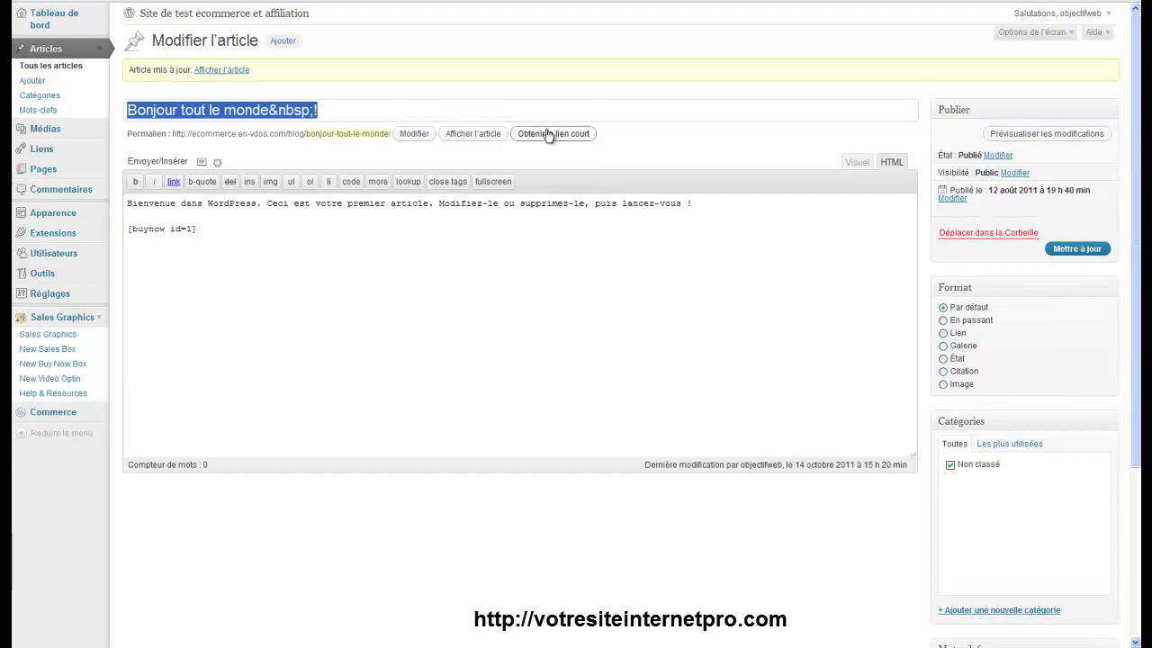
left_click(231, 69)
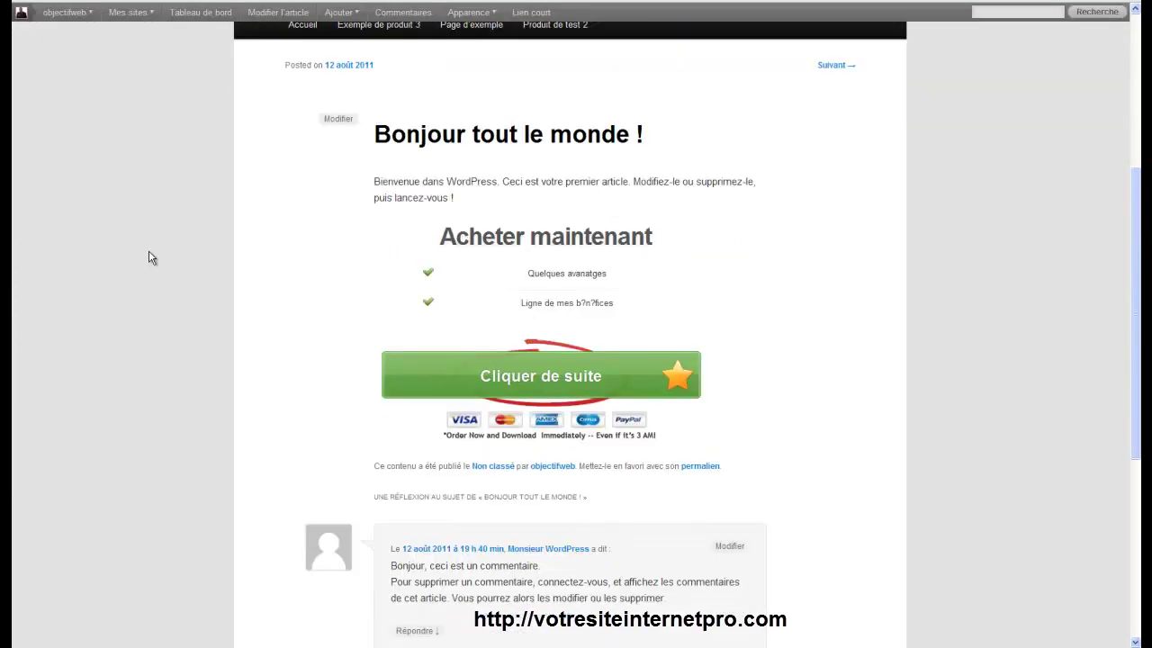
scroll(150, 258, "down", 1)
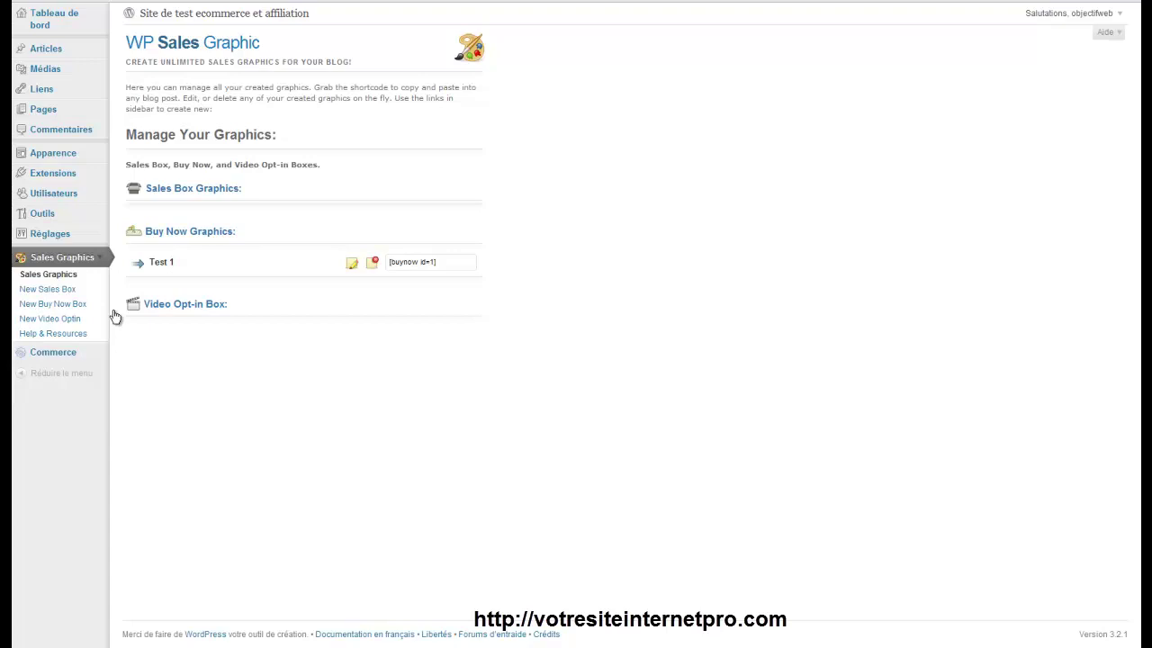
- Examine the creation forms for a new sales box and a new video opt-in box, and return to the graphics management page
left_click(63, 293)
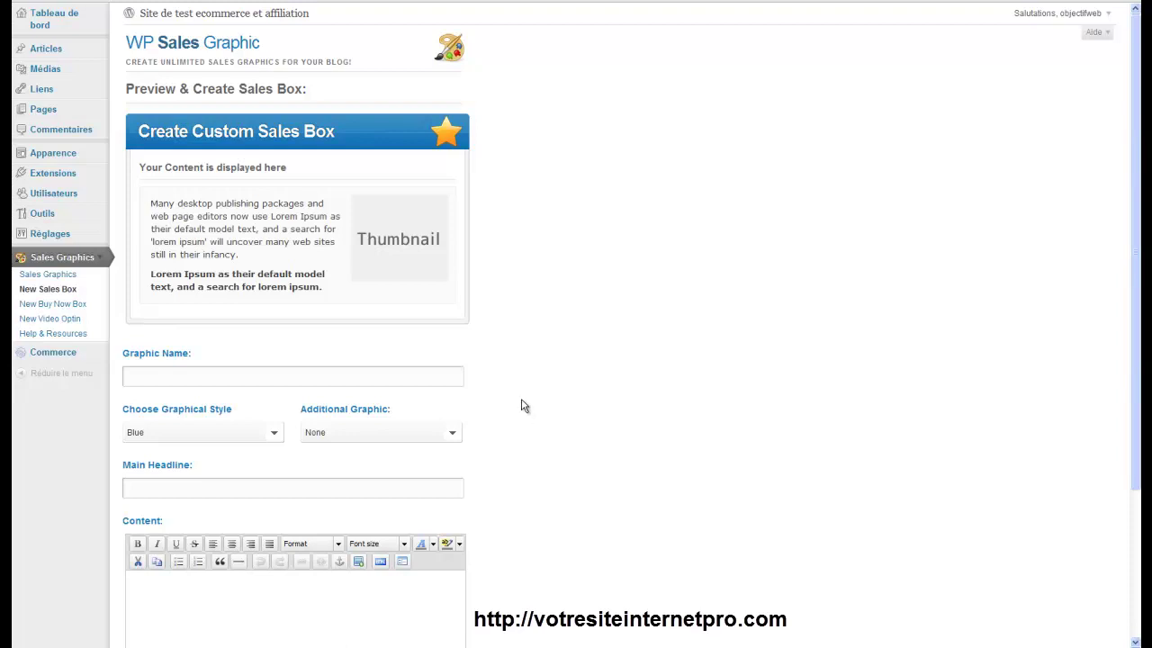
left_click(61, 320)
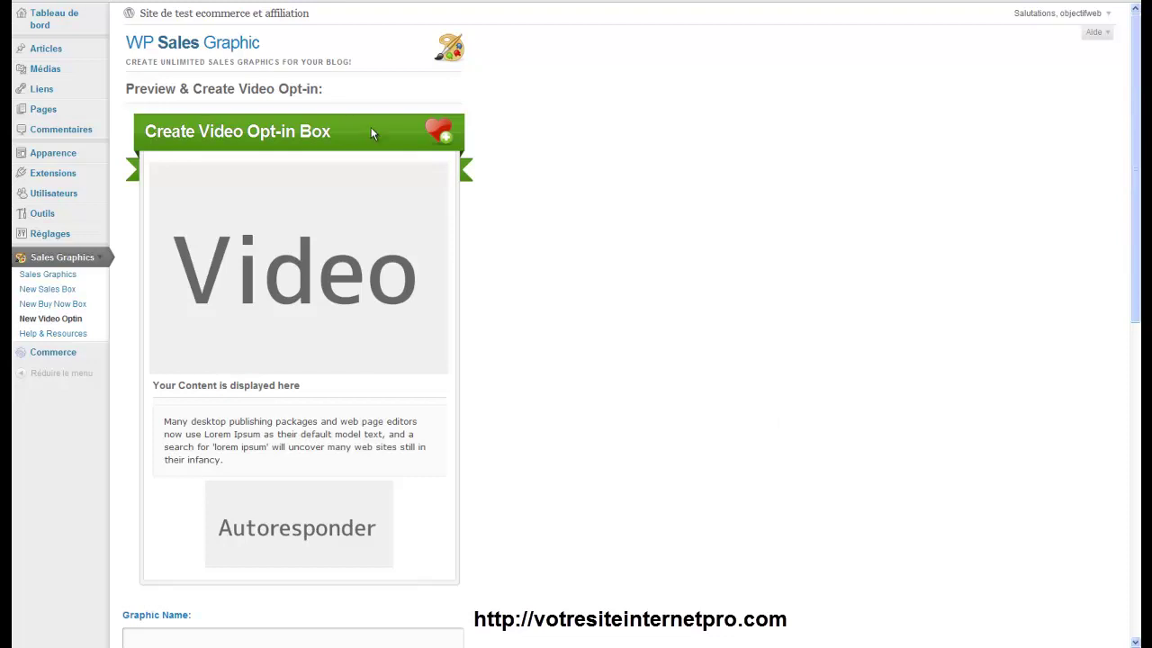
scroll(1138, 266, "down", 5)
scroll(576, 324, "down", 1)
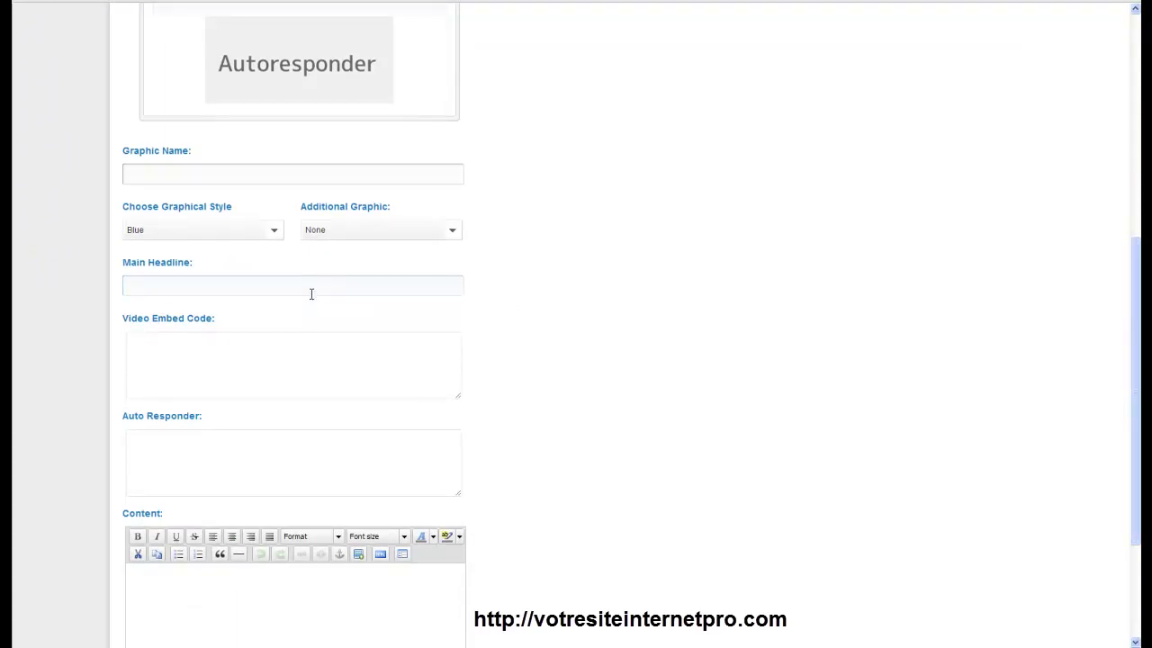
left_click(314, 347)
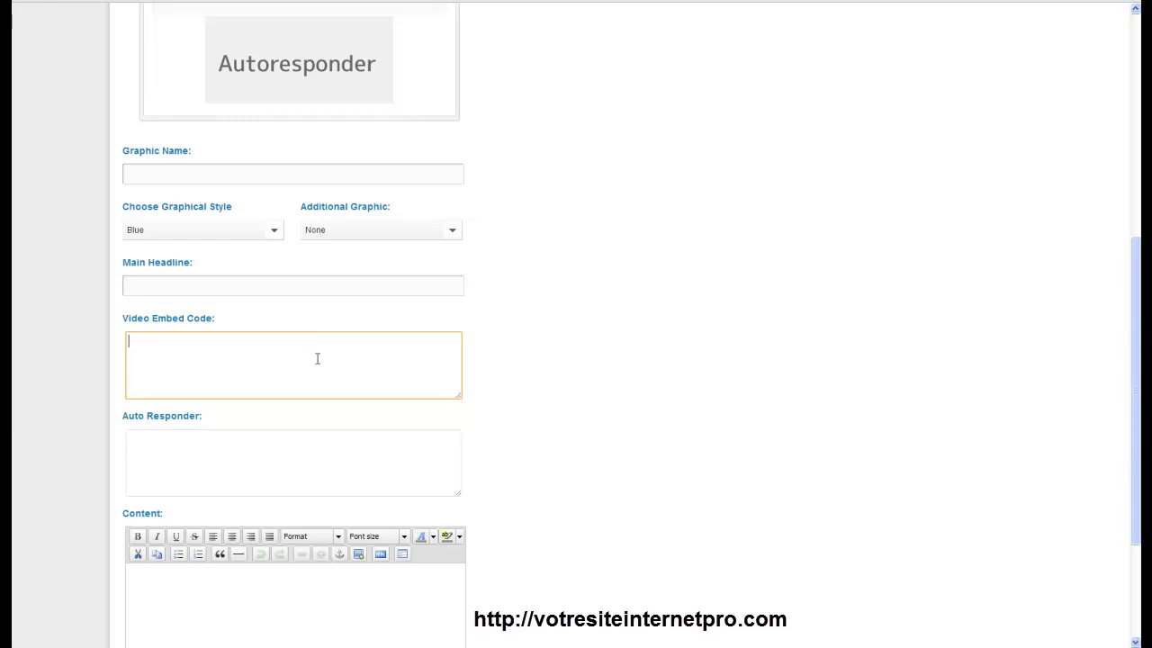
left_click(301, 444)
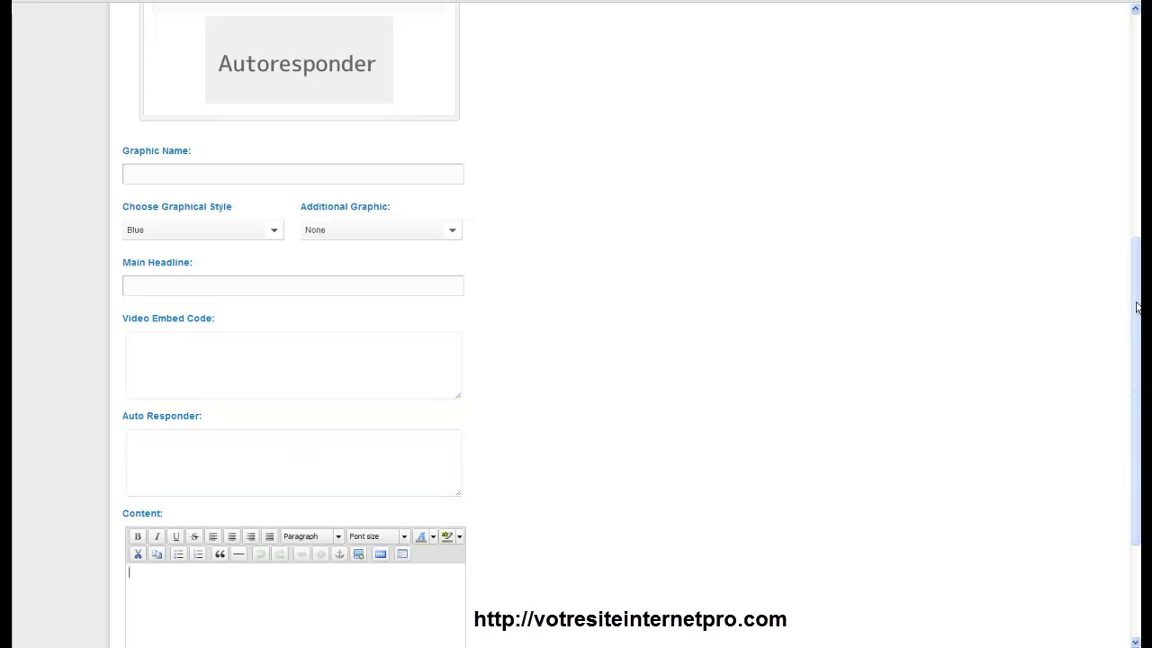
left_click_drag(1137, 306, 1138, 402)
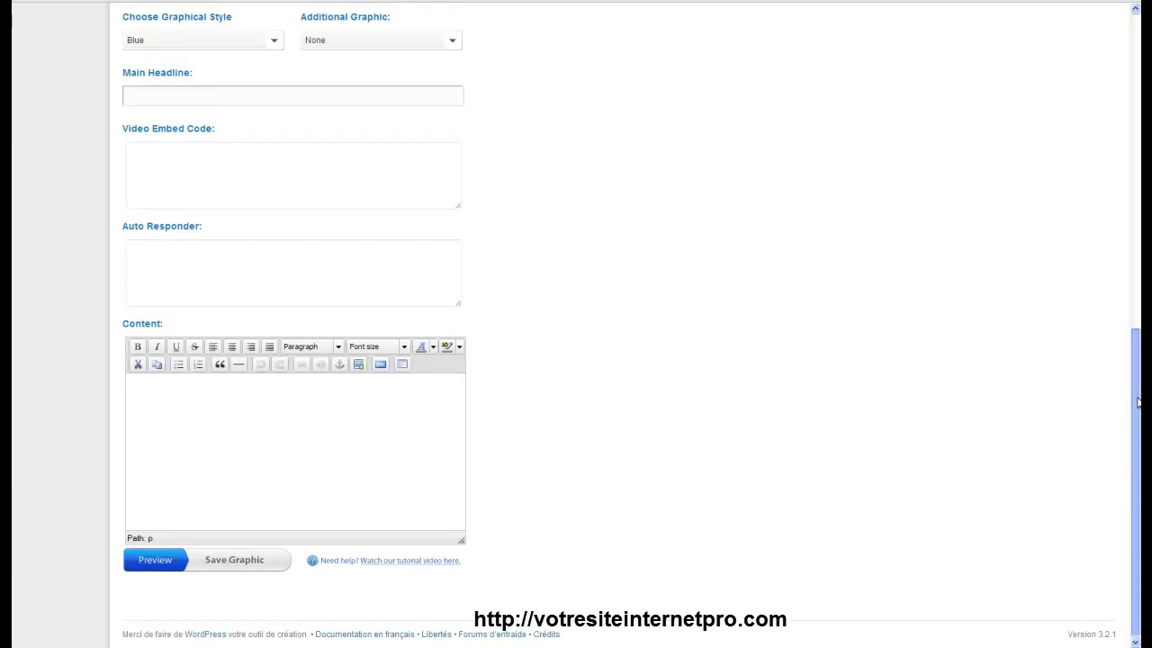
scroll(1137, 402, "up", 7)
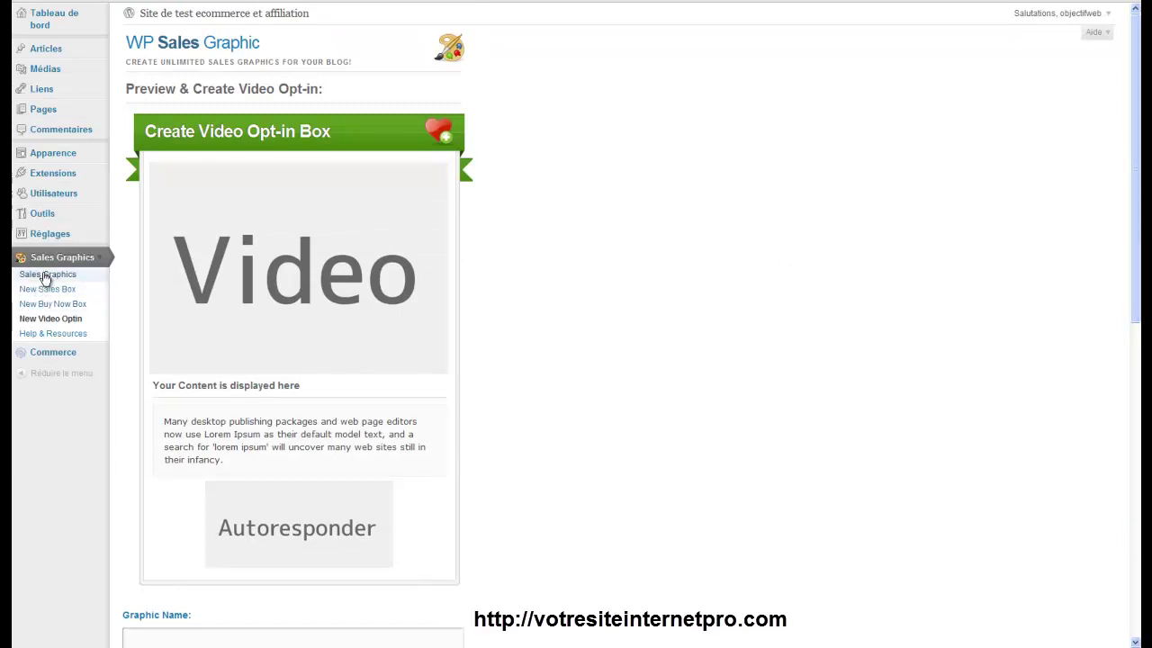
left_click(46, 276)
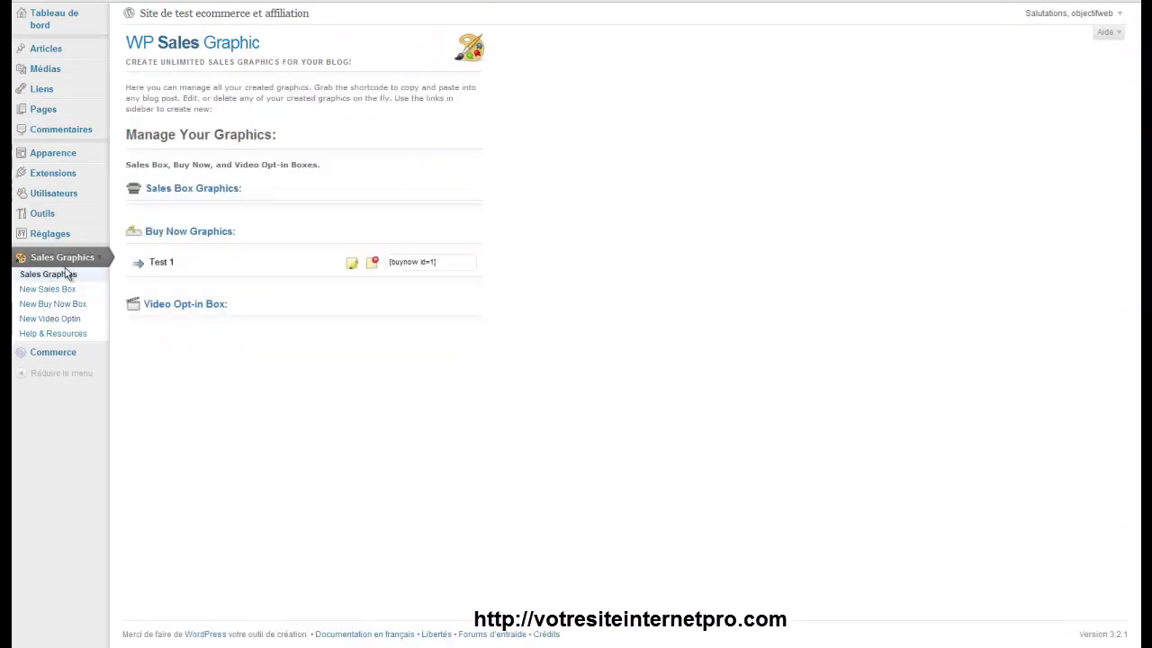